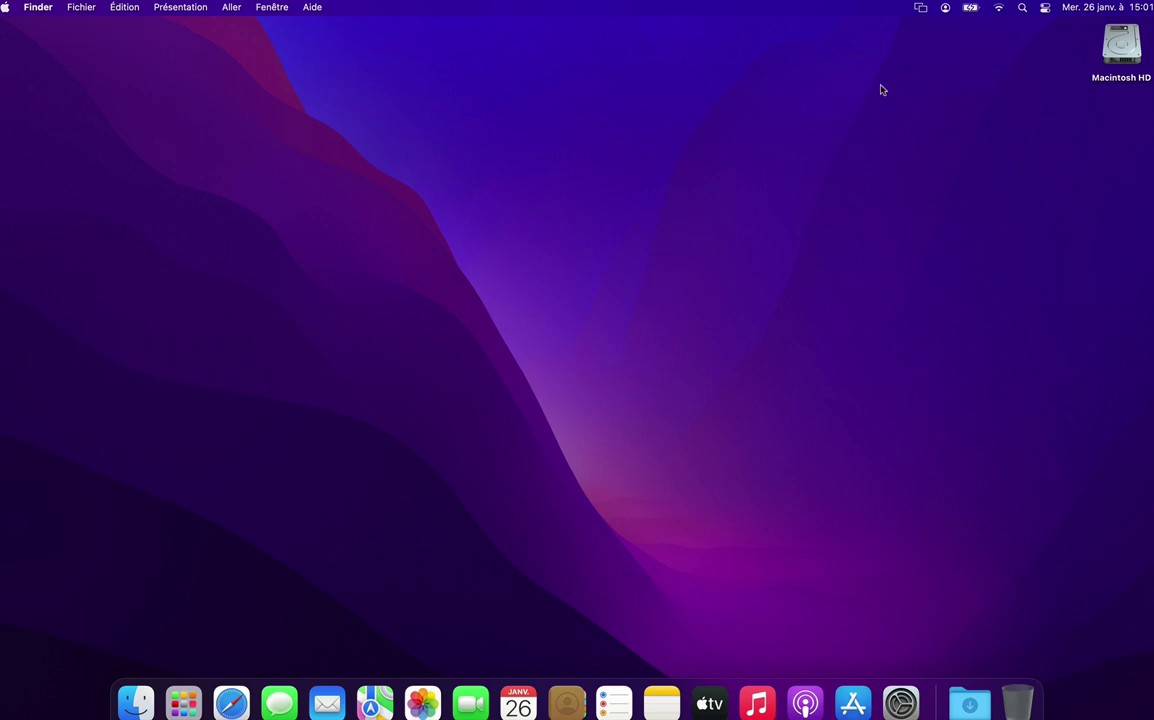
- Launch Aperçu from a system-wide search and open its preferences
{"action": "left_click", "coordinate": [1023, 8]}
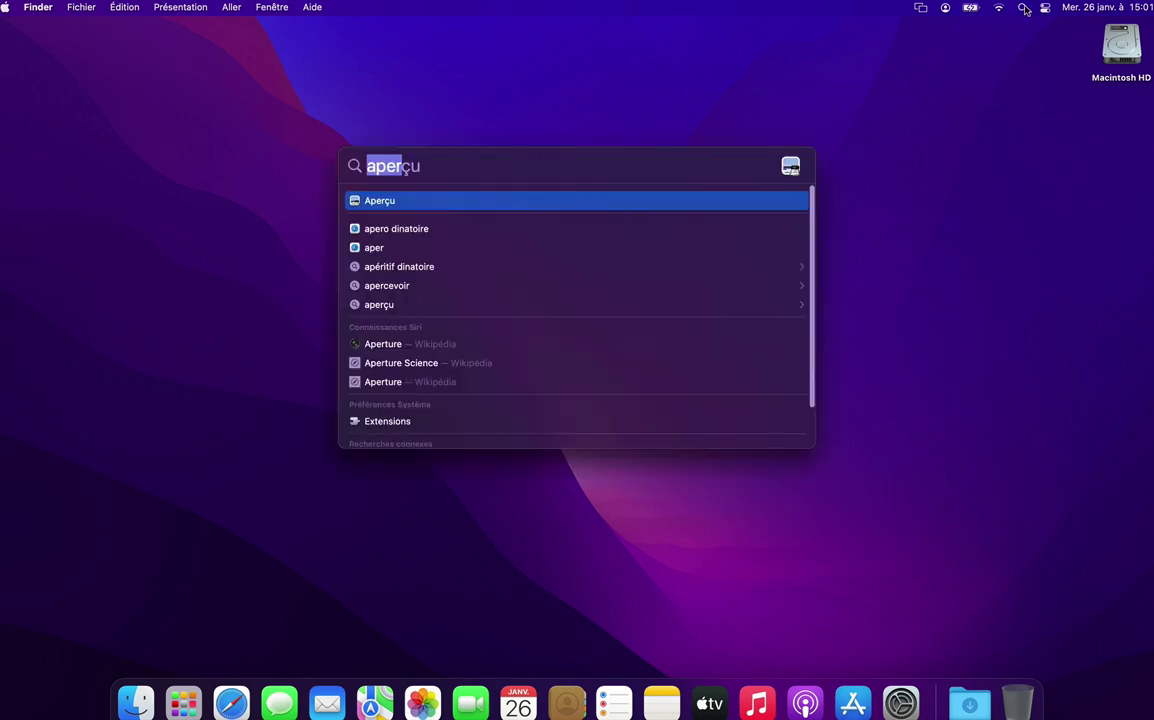
{"action": "key", "text": "Return"}
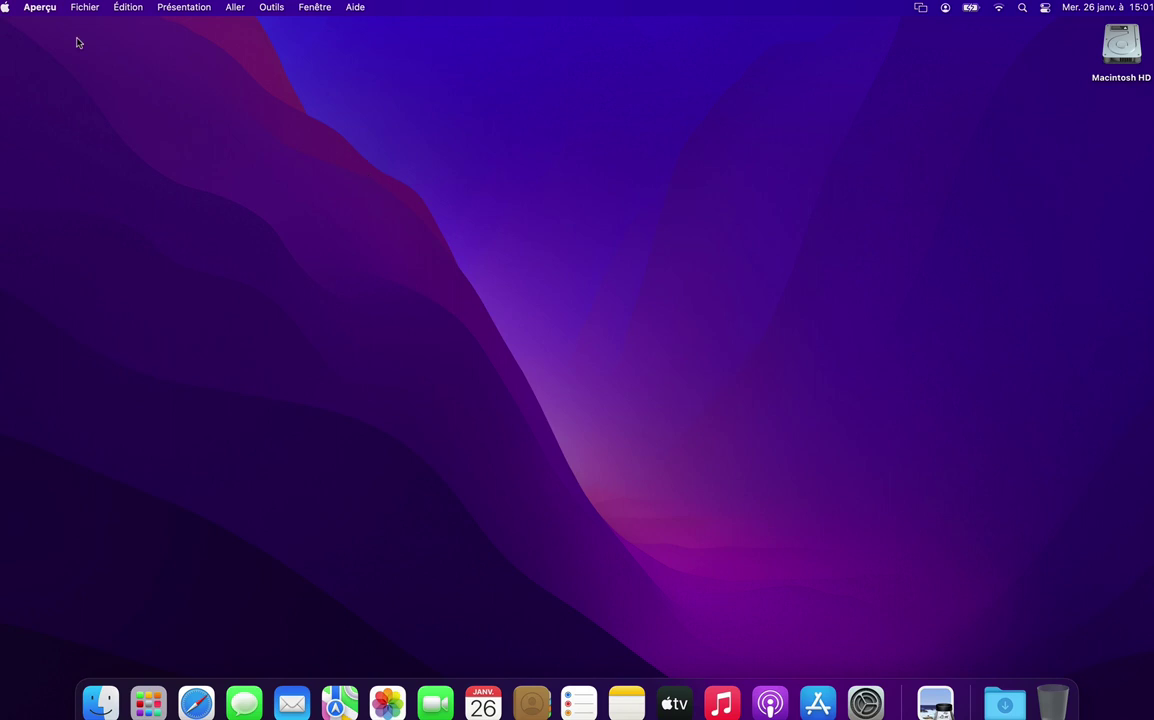
{"action": "left_click", "coordinate": [41, 8]}
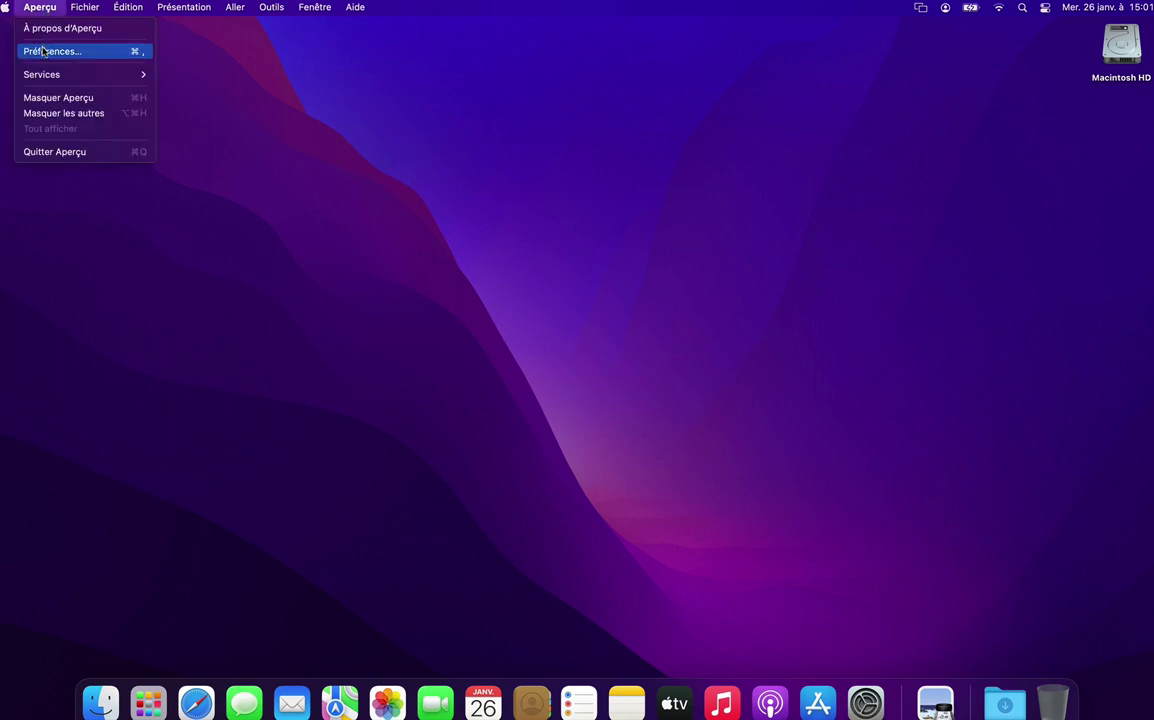
{"action": "left_click", "coordinate": [44, 52]}
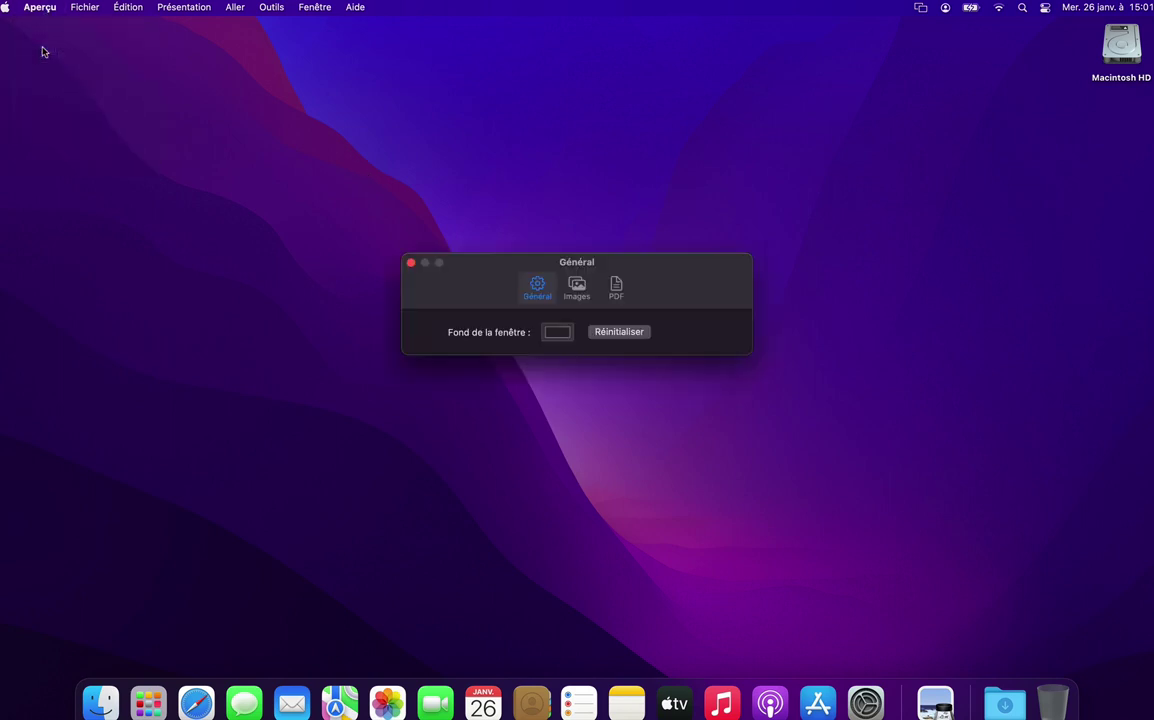
- Set the image preferences to open all files in one window, then quit Aperçu
{"action": "left_click", "coordinate": [576, 290]}
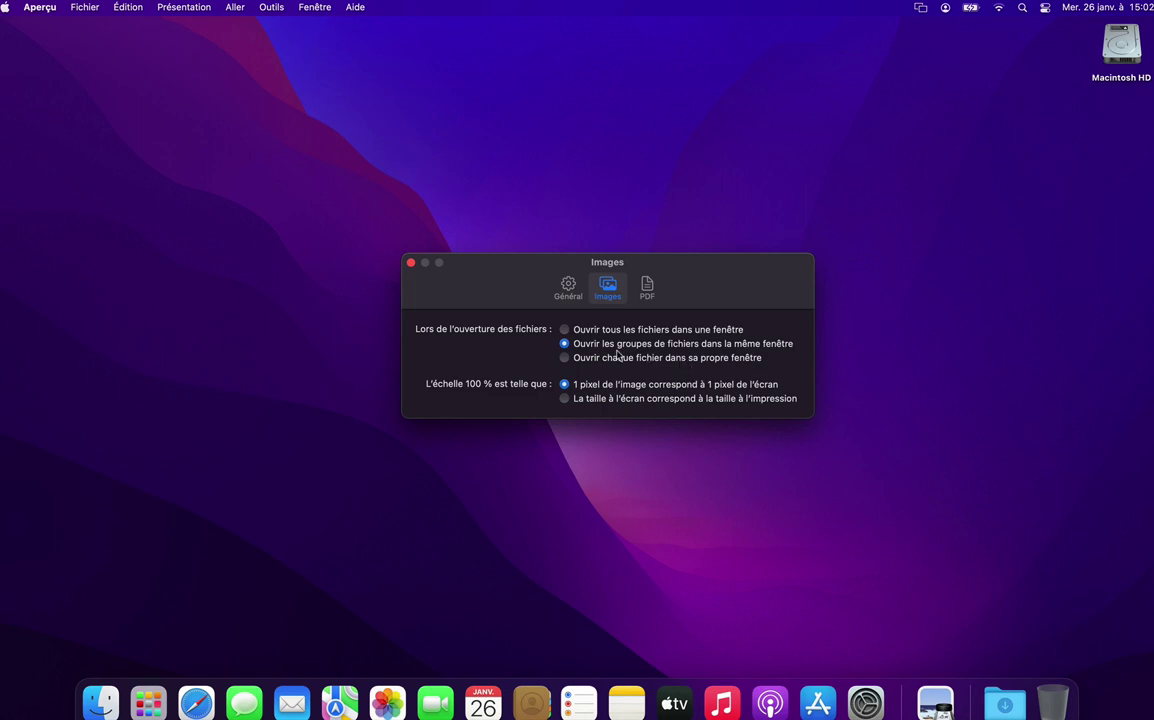
{"action": "left_click", "coordinate": [564, 330]}
{"action": "left_click", "coordinate": [410, 262]}
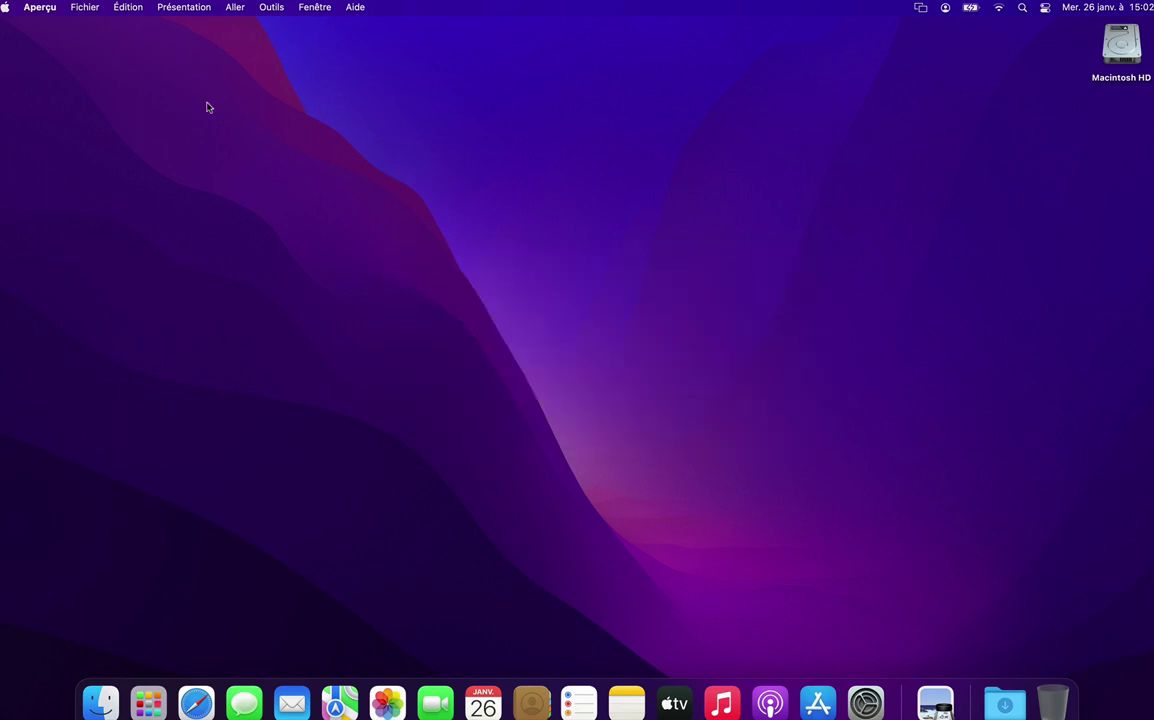
{"action": "left_click", "coordinate": [40, 7]}
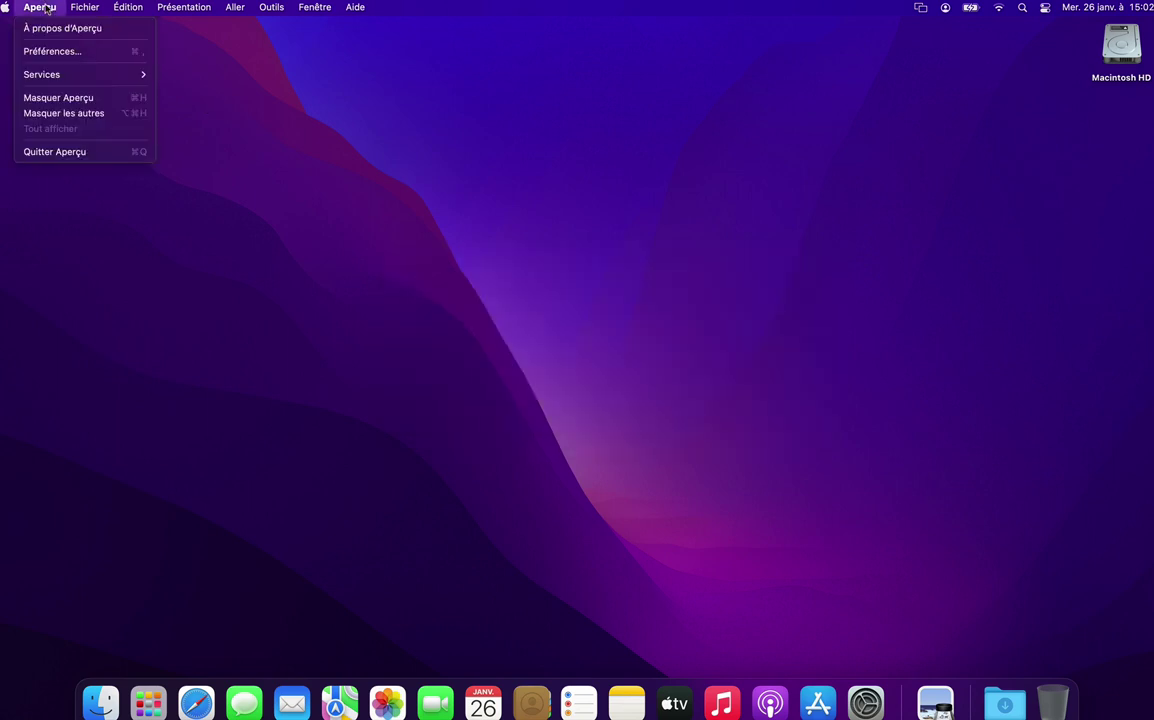
{"action": "left_click", "coordinate": [50, 152]}
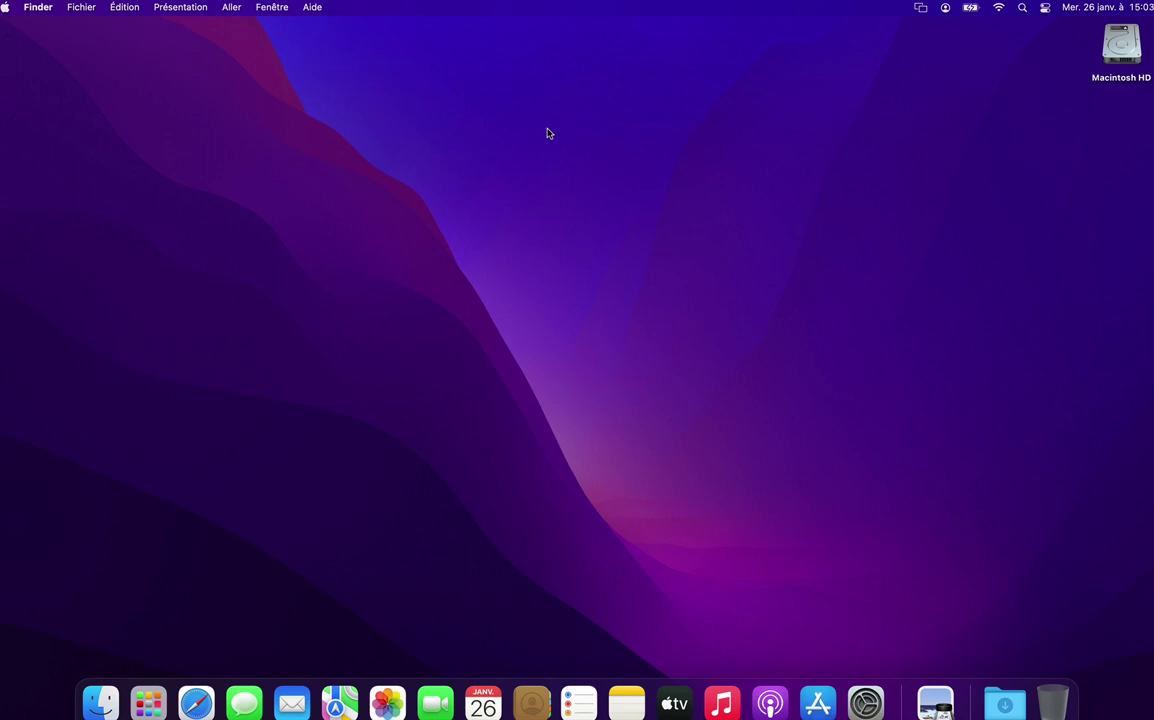
- Open the hidden user Bibliothèque folder in Finder
{"action": "left_click", "coordinate": [230, 9]}
{"action": "key", "text": "alt"}
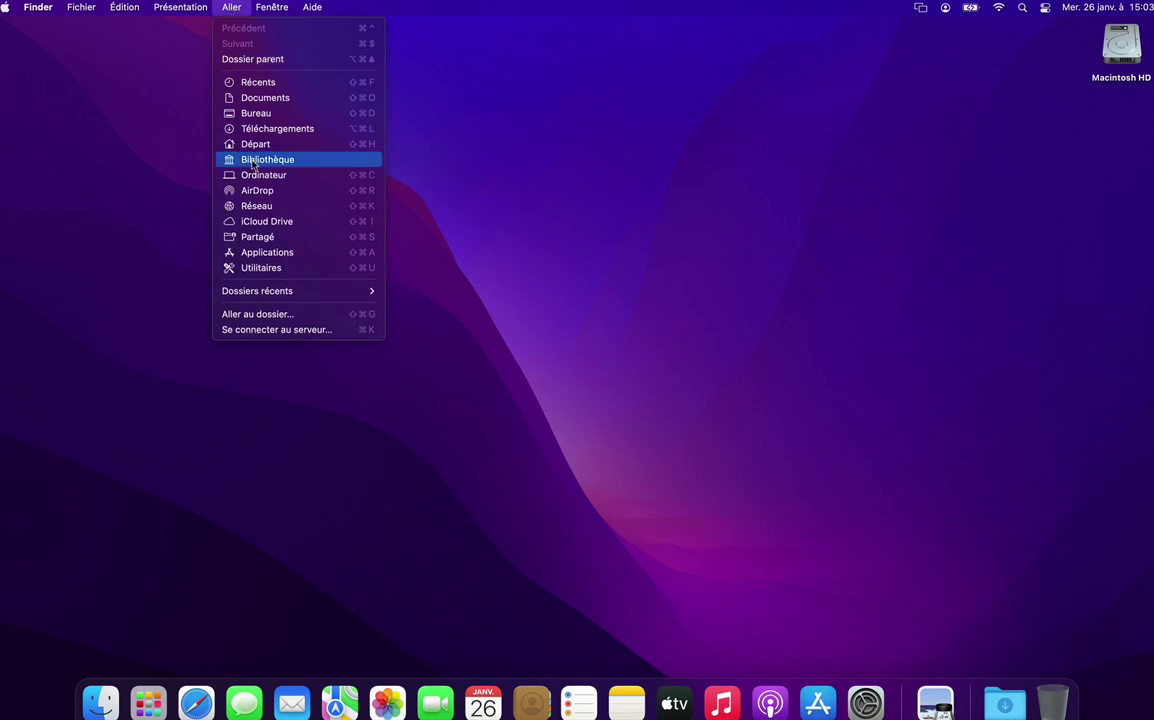
{"action": "key", "text": "alt"}
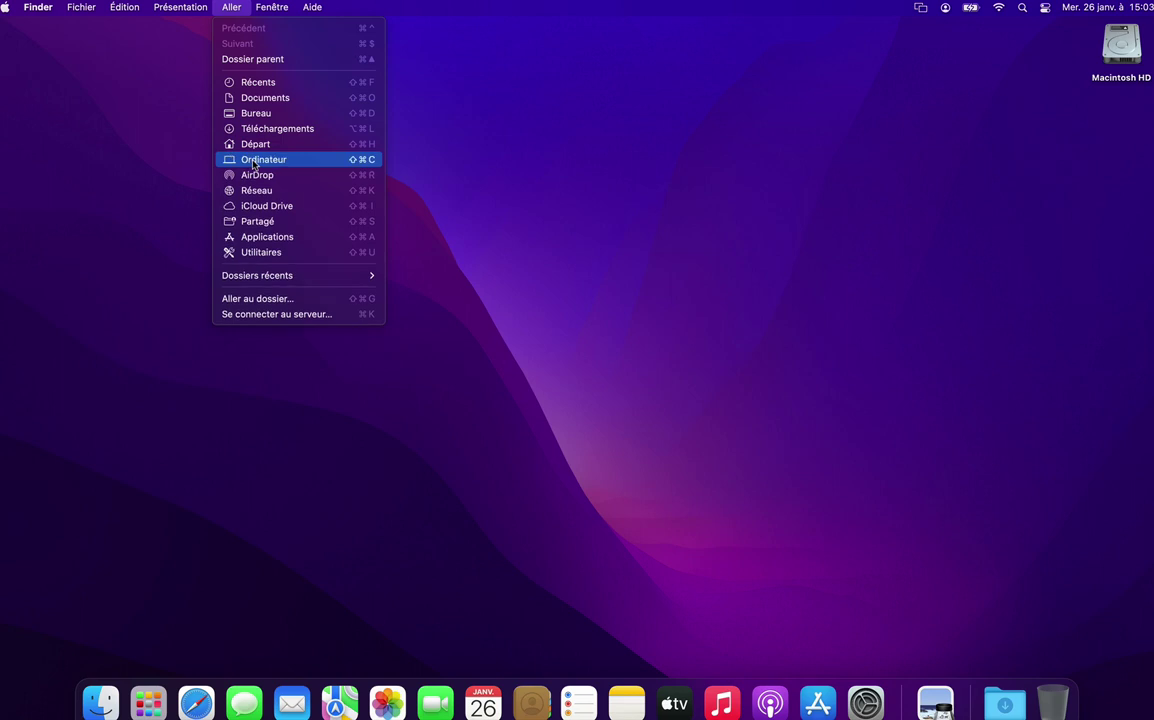
{"action": "key", "text": "alt"}
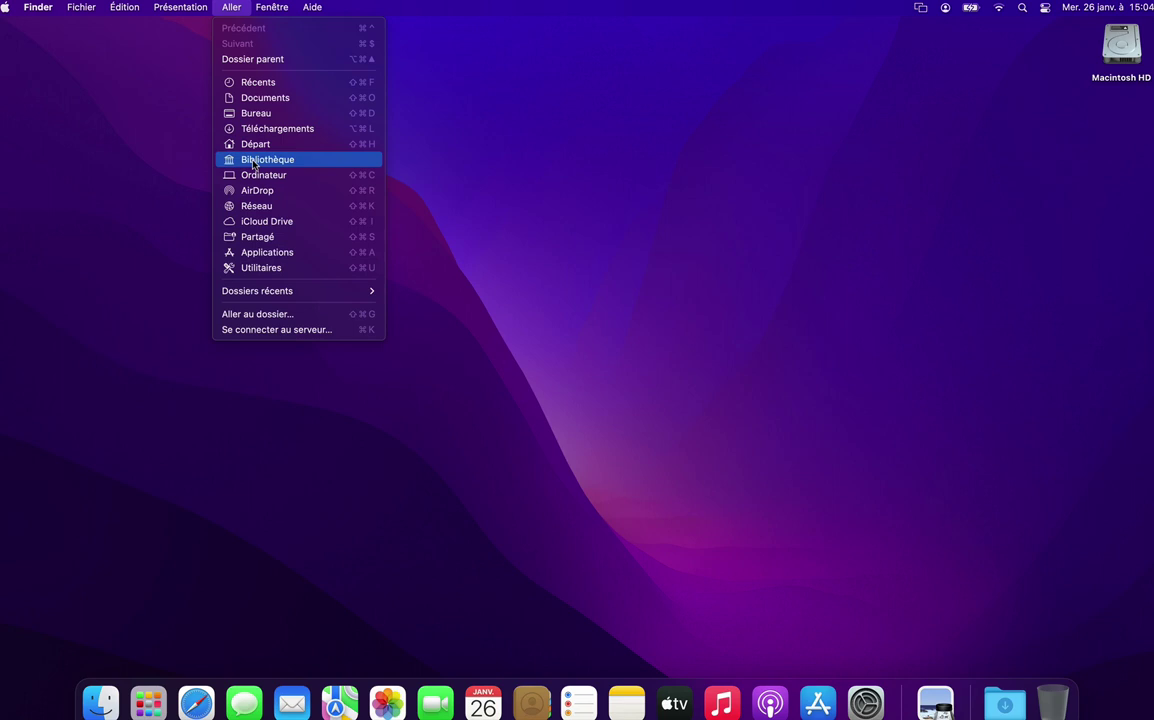
{"action": "left_click", "coordinate": [253, 164]}
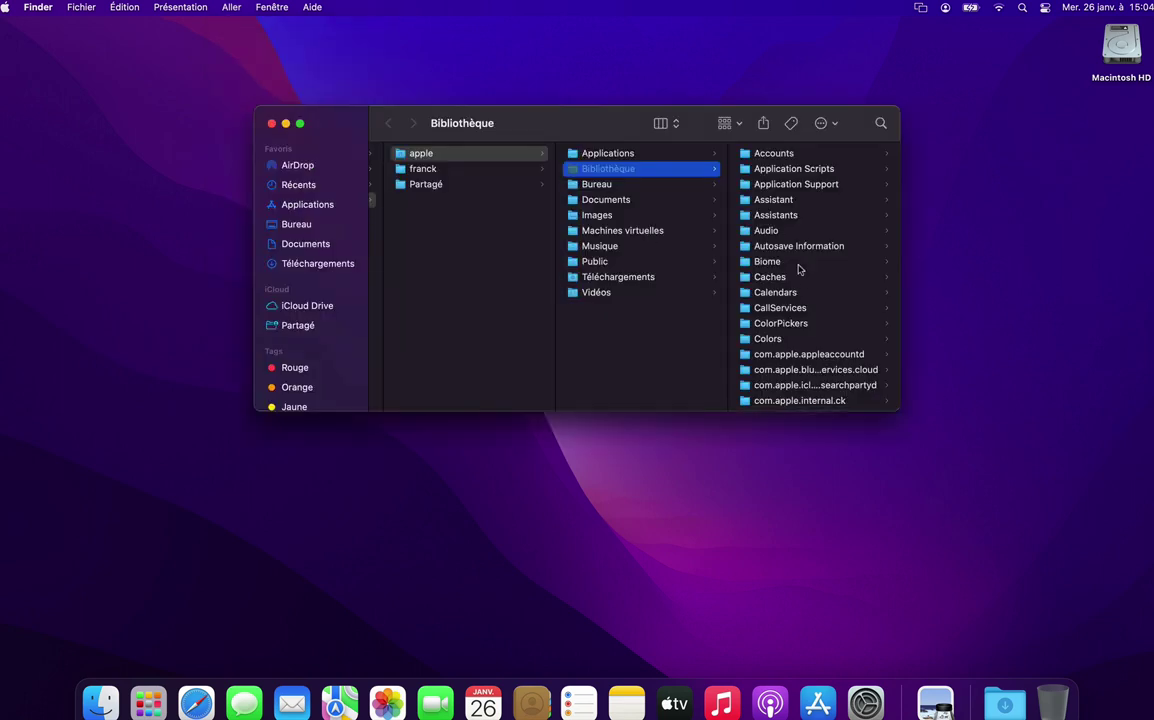
- Open the Aperçu folder inside the Containers folder of Bibliothèque
{"action": "scroll", "coordinate": [800, 268], "scroll_direction": "down", "scroll_amount": 5}
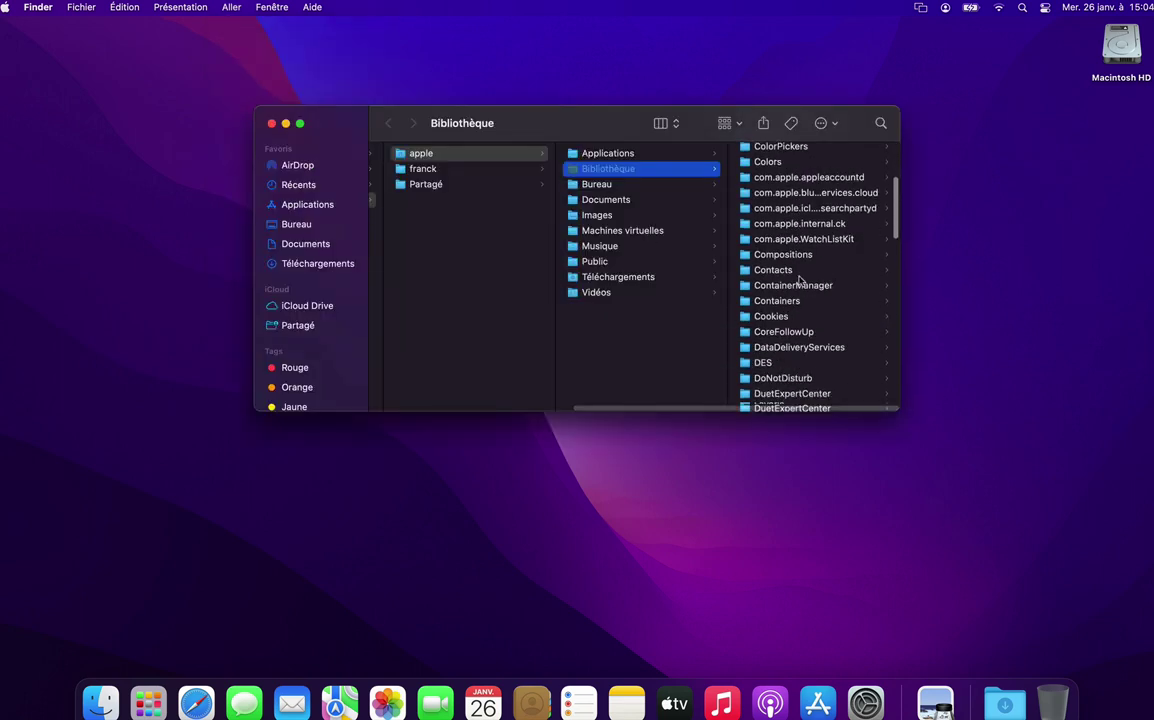
{"action": "scroll", "coordinate": [800, 281], "scroll_direction": "down", "scroll_amount": 2}
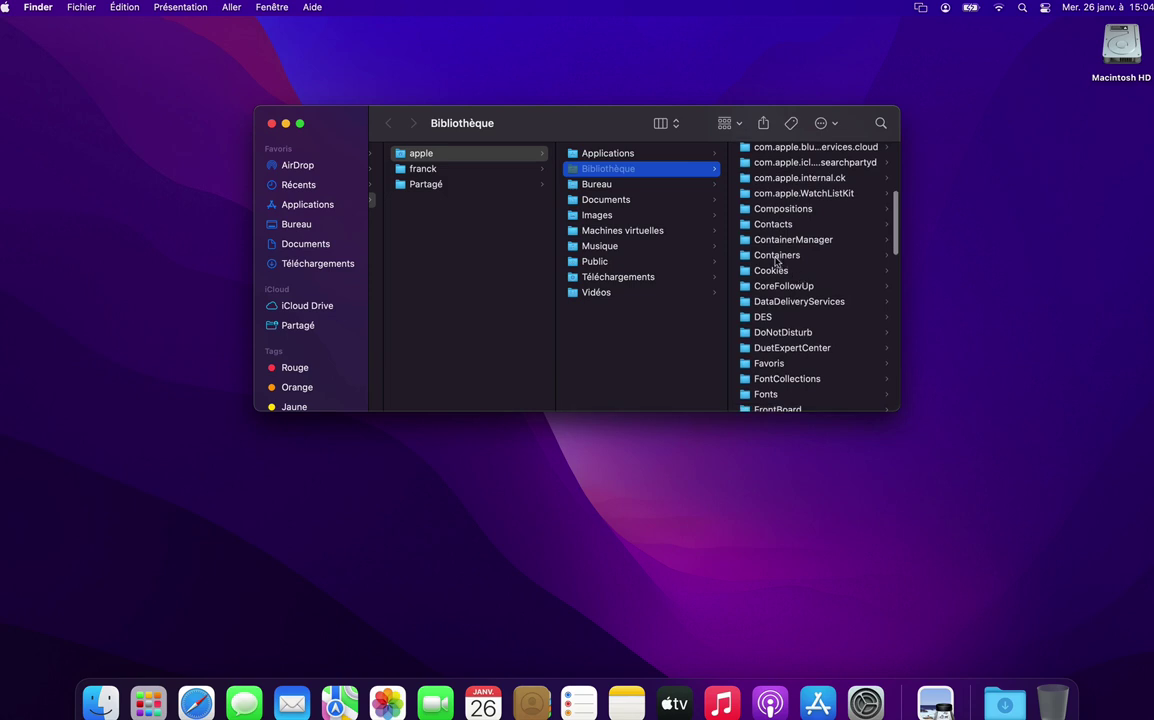
{"action": "left_click", "coordinate": [776, 256]}
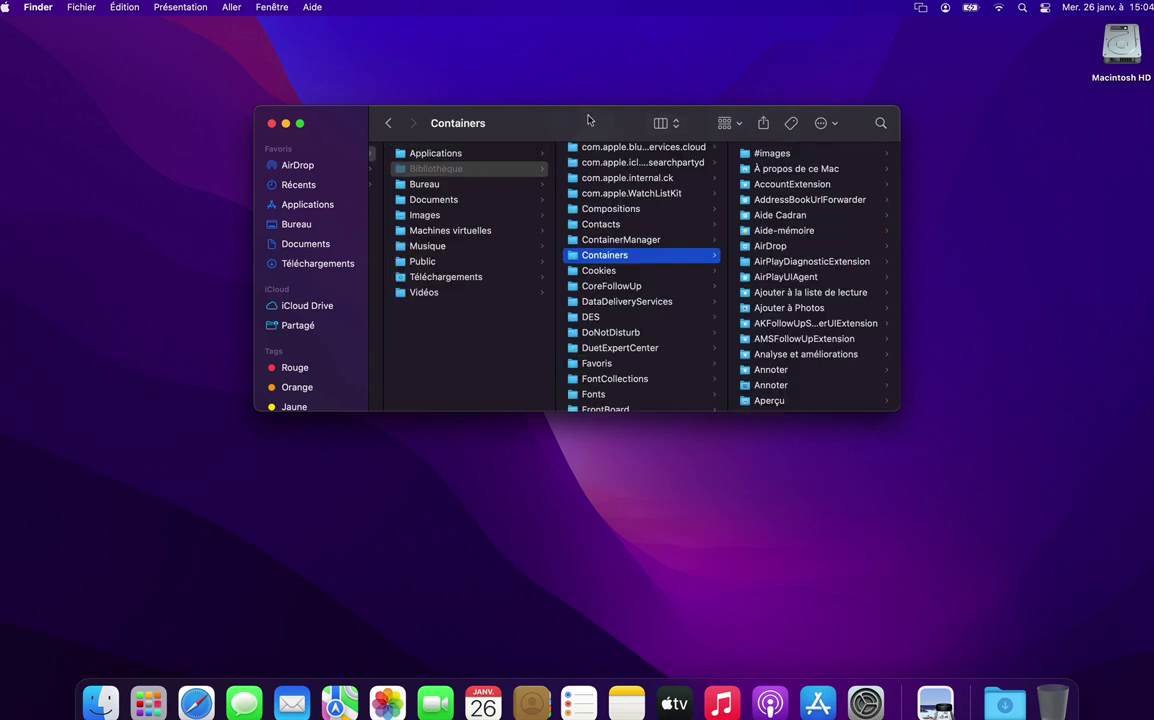
{"action": "key", "text": "ctrl+super+s"}
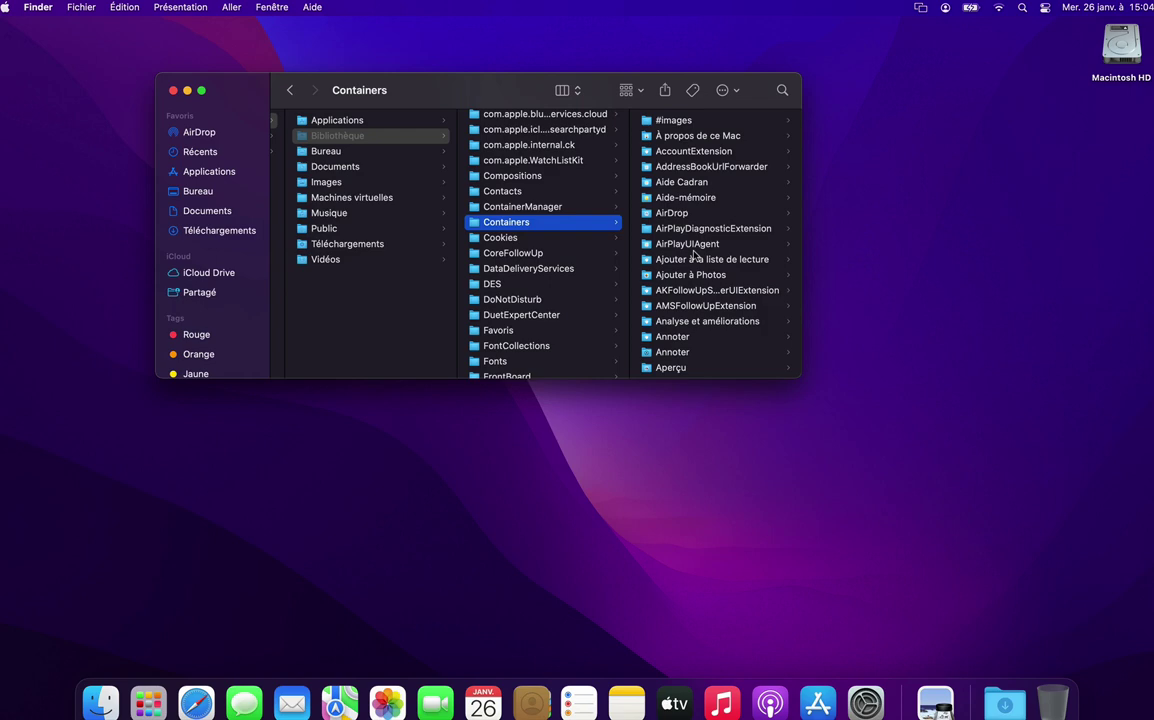
{"action": "scroll", "coordinate": [694, 256], "scroll_direction": "down", "scroll_amount": 3}
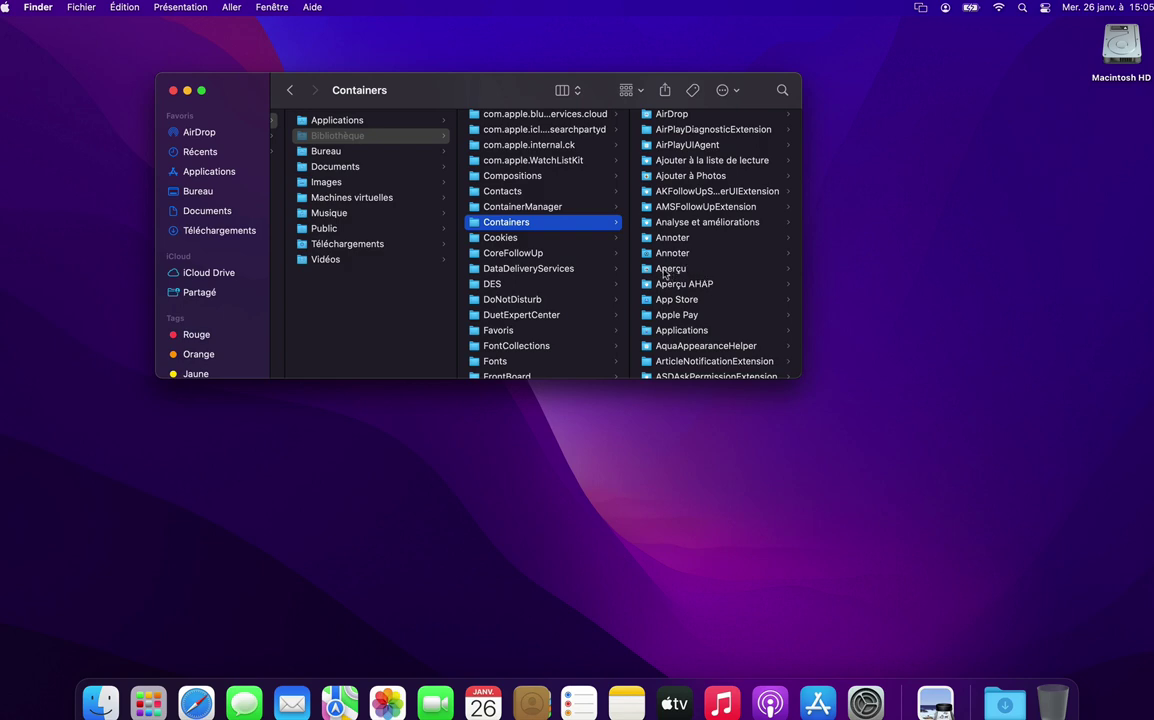
{"action": "left_click", "coordinate": [665, 271]}
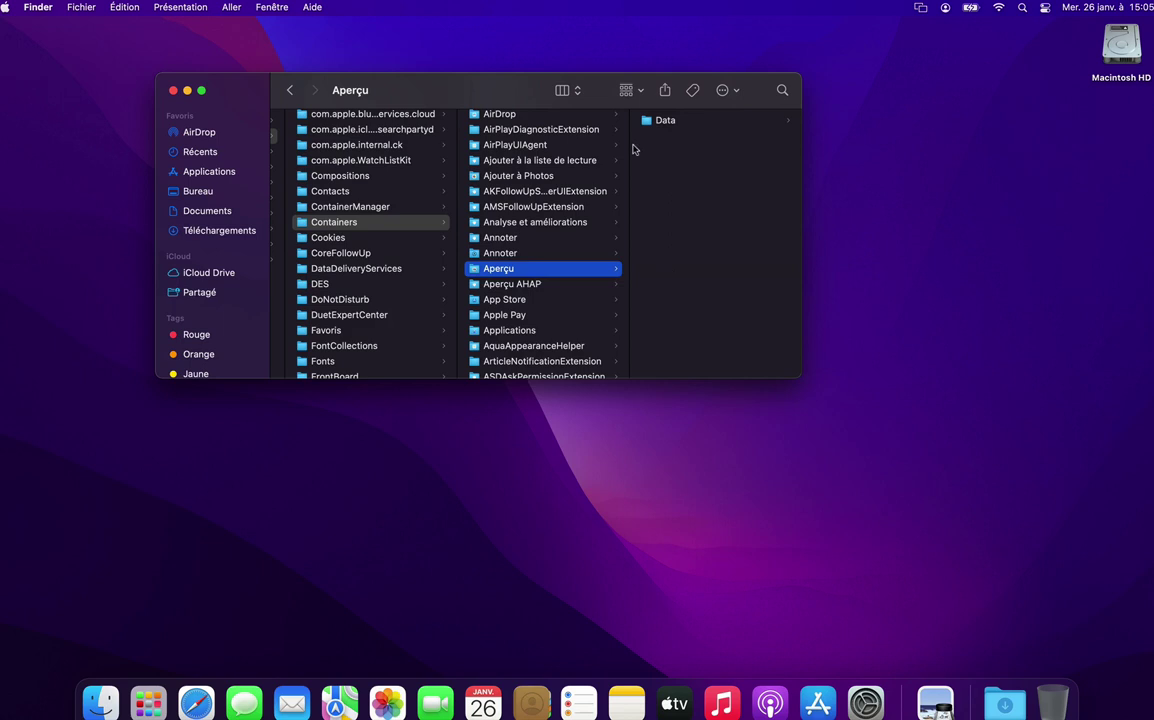
- Open the Preferences folder under Data > Library in the Aperçu container
{"action": "left_click", "coordinate": [662, 121]}
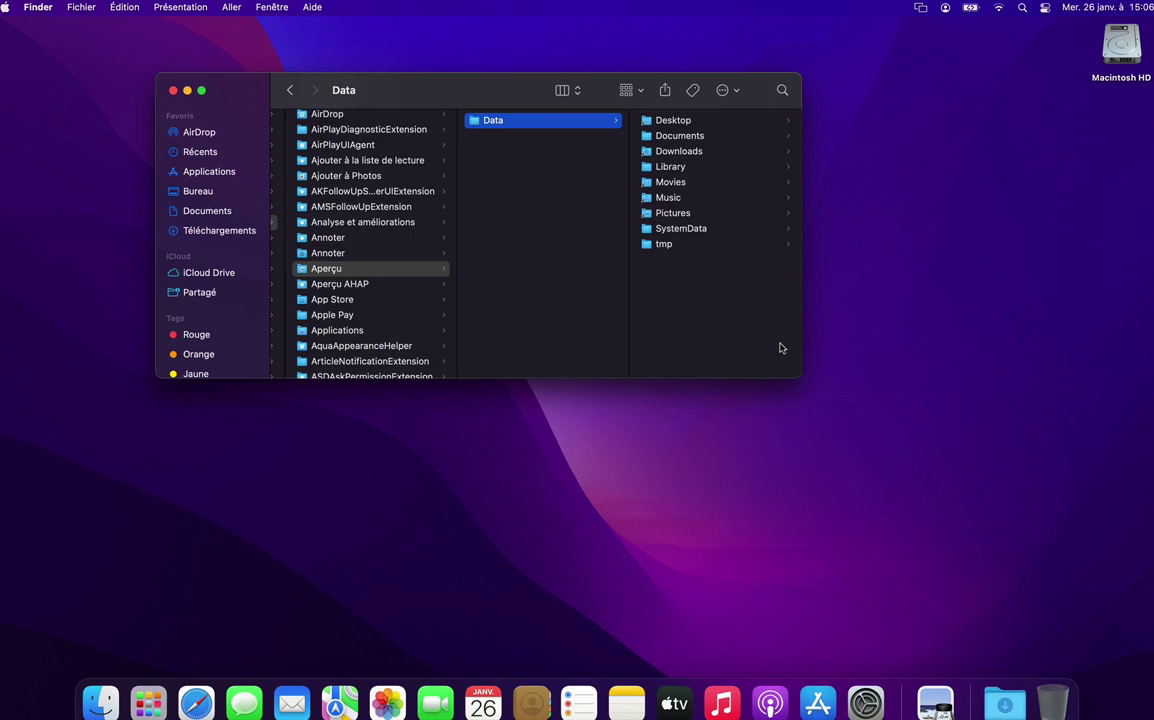
{"action": "left_click", "coordinate": [661, 168]}
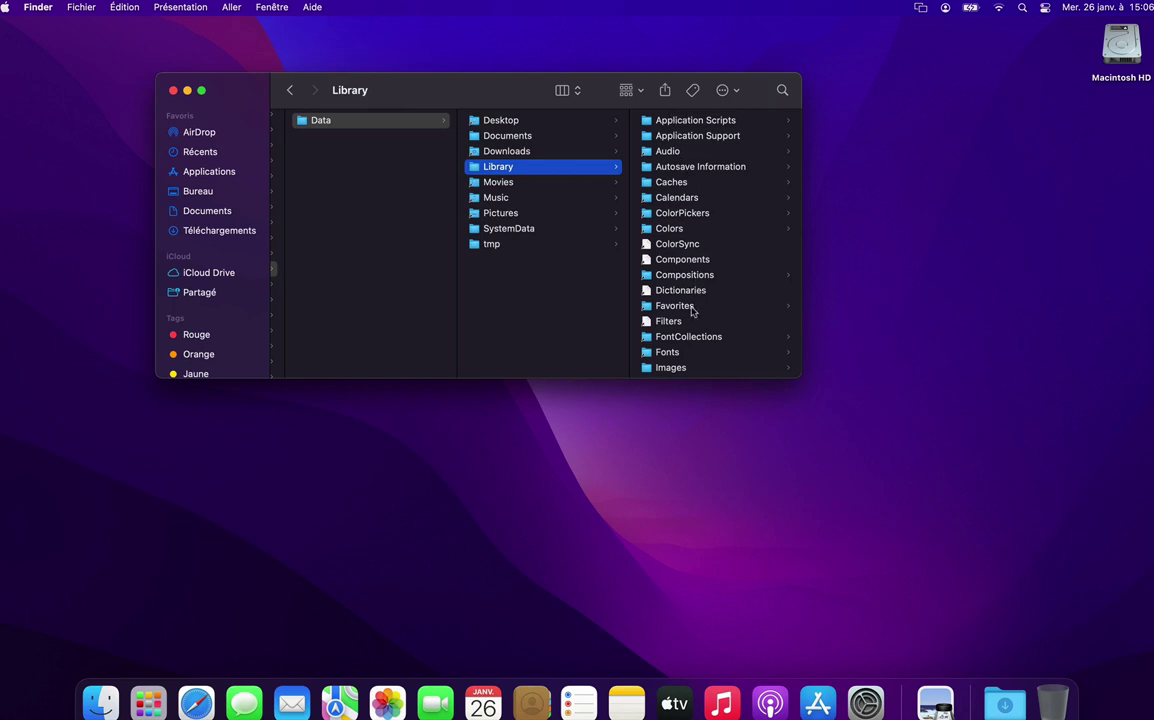
{"action": "scroll", "coordinate": [691, 311], "scroll_direction": "down", "scroll_amount": 3}
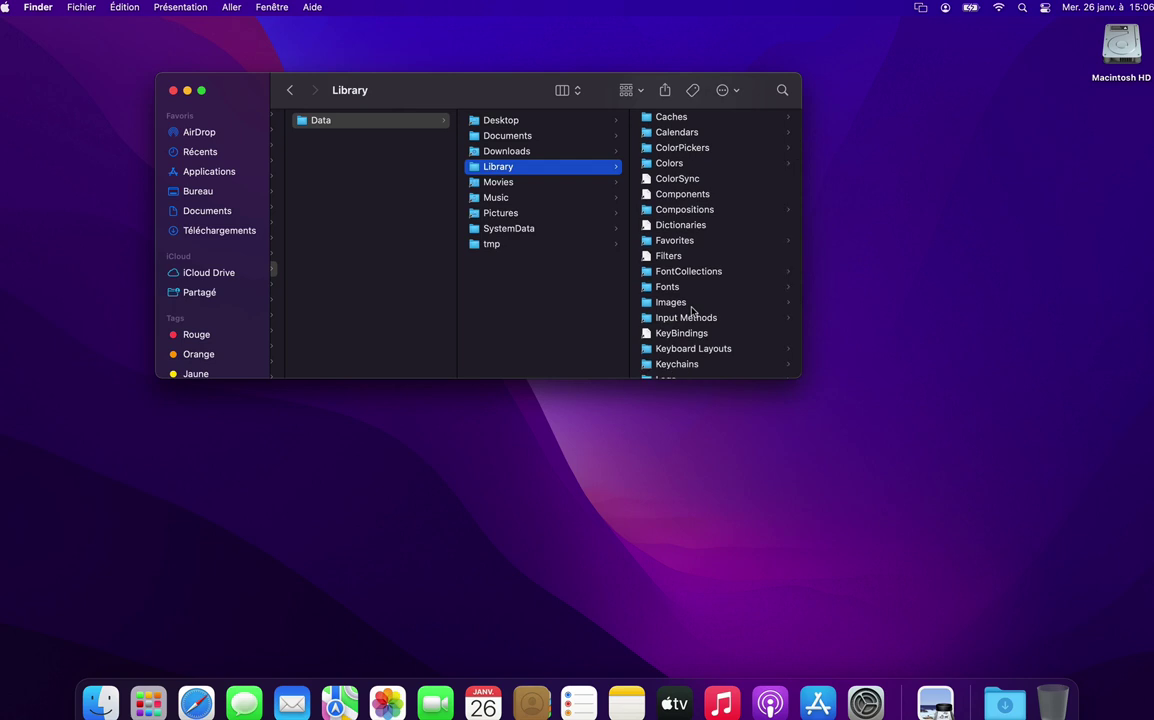
{"action": "scroll", "coordinate": [691, 311], "scroll_direction": "down", "scroll_amount": 5}
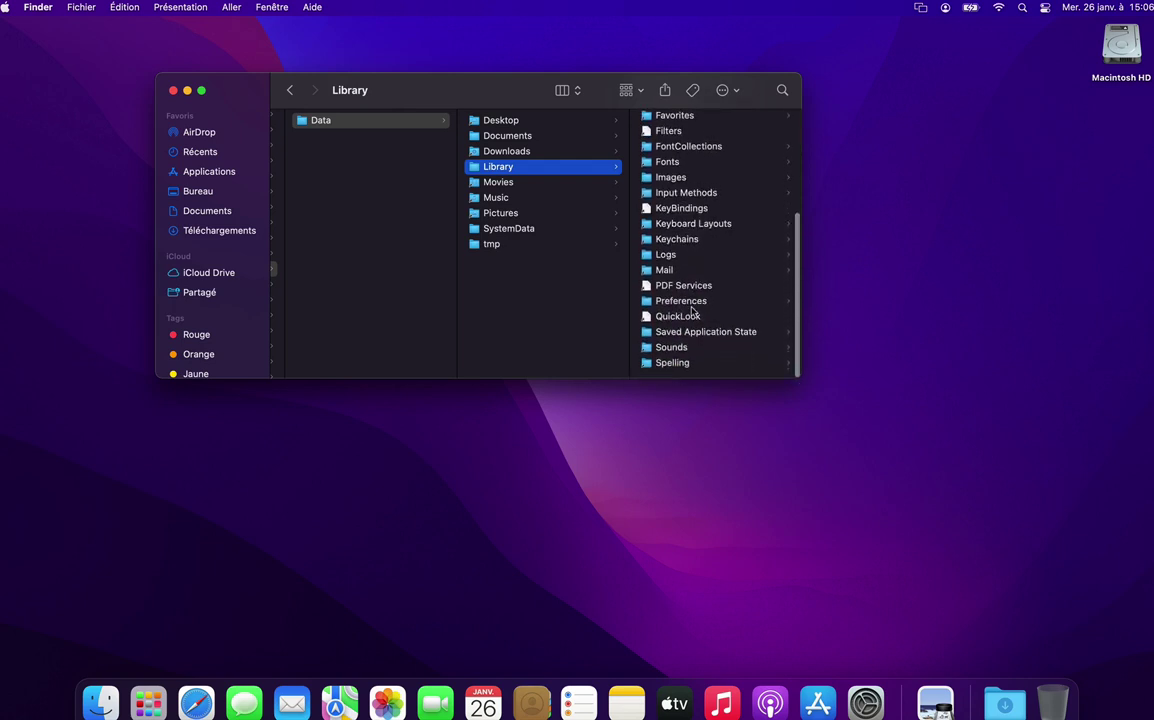
{"action": "left_click", "coordinate": [662, 302]}
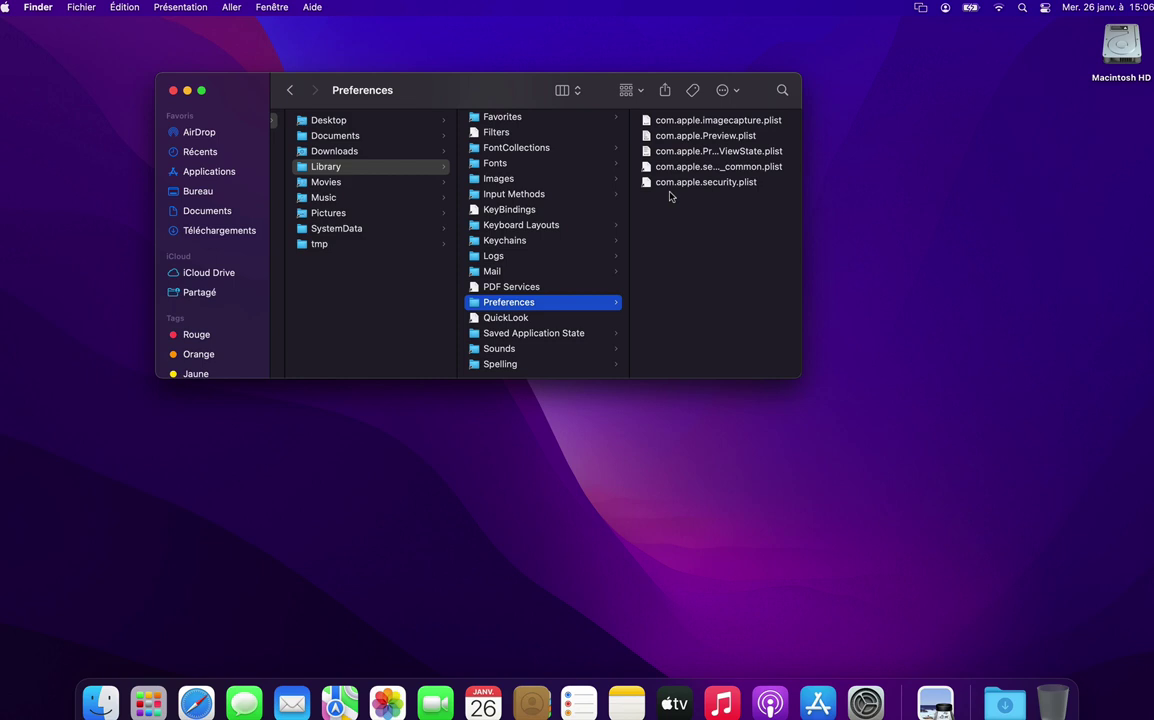
- Move the com.apple.Preview.plist file out of the Preferences folder onto the desktop
{"action": "left_click", "coordinate": [648, 136]}
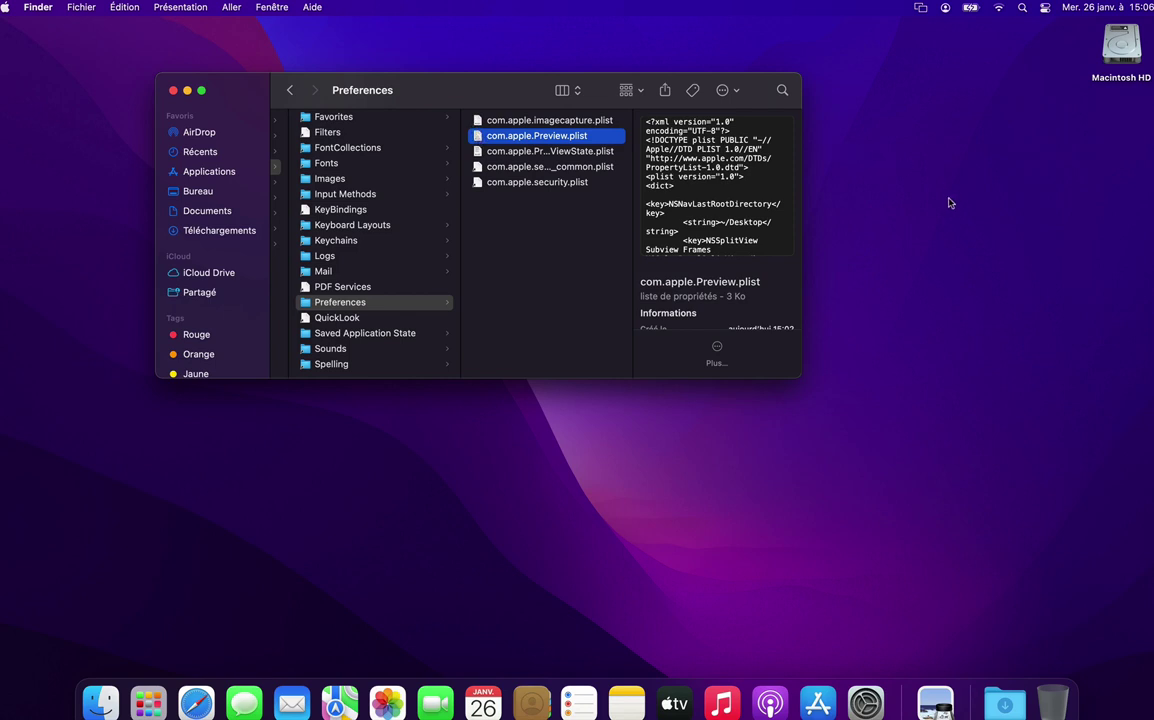
{"action": "left_click", "coordinate": [568, 136]}
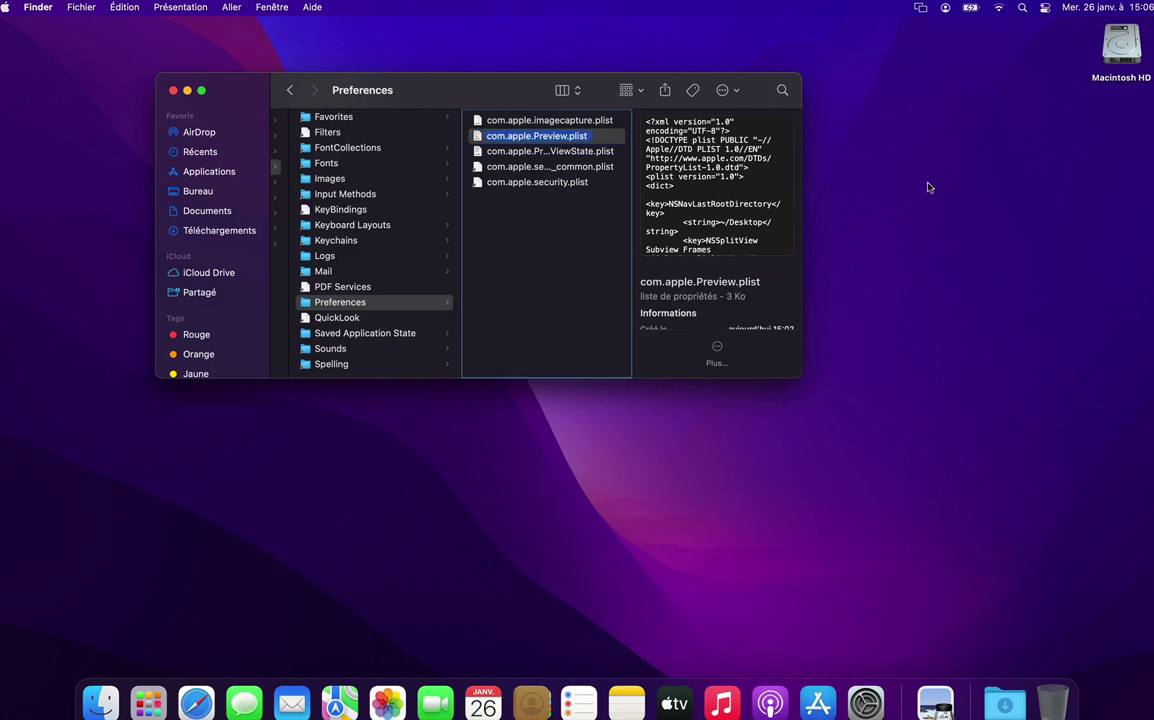
{"action": "left_click_drag", "start_coordinate": [927, 187], "coordinate": [927, 190]}
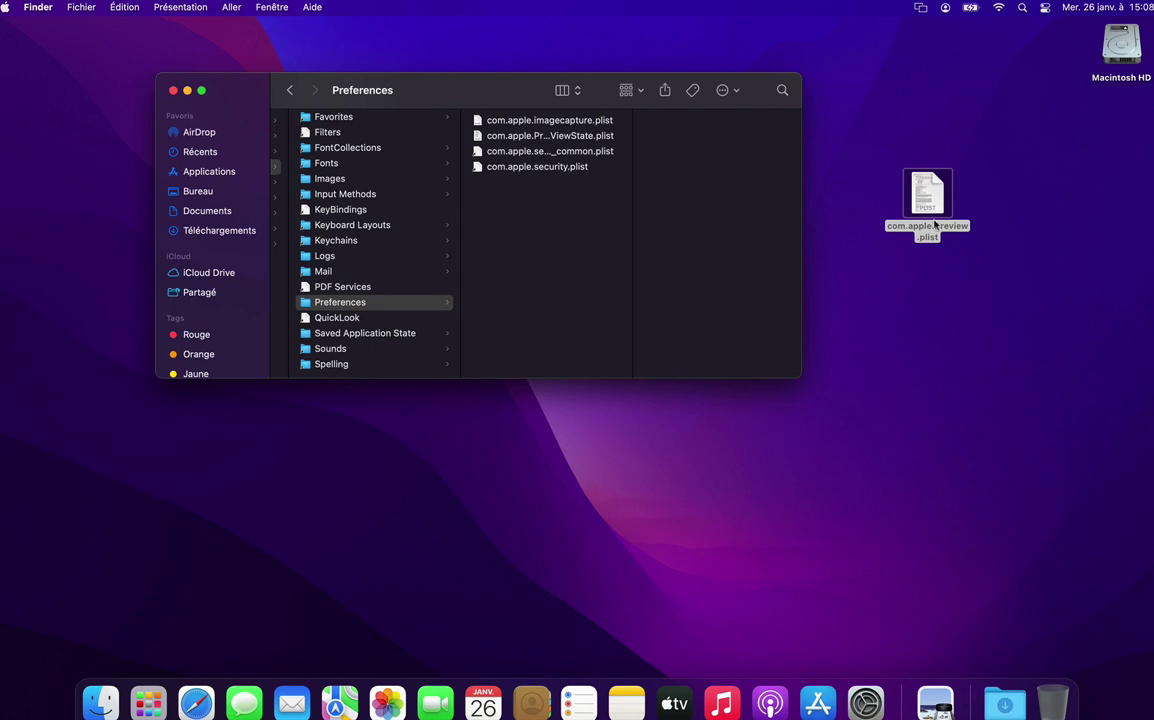
- Open Moniteur d'activité and filter its process list by "cfprefs"
{"action": "left_click", "coordinate": [1022, 8]}
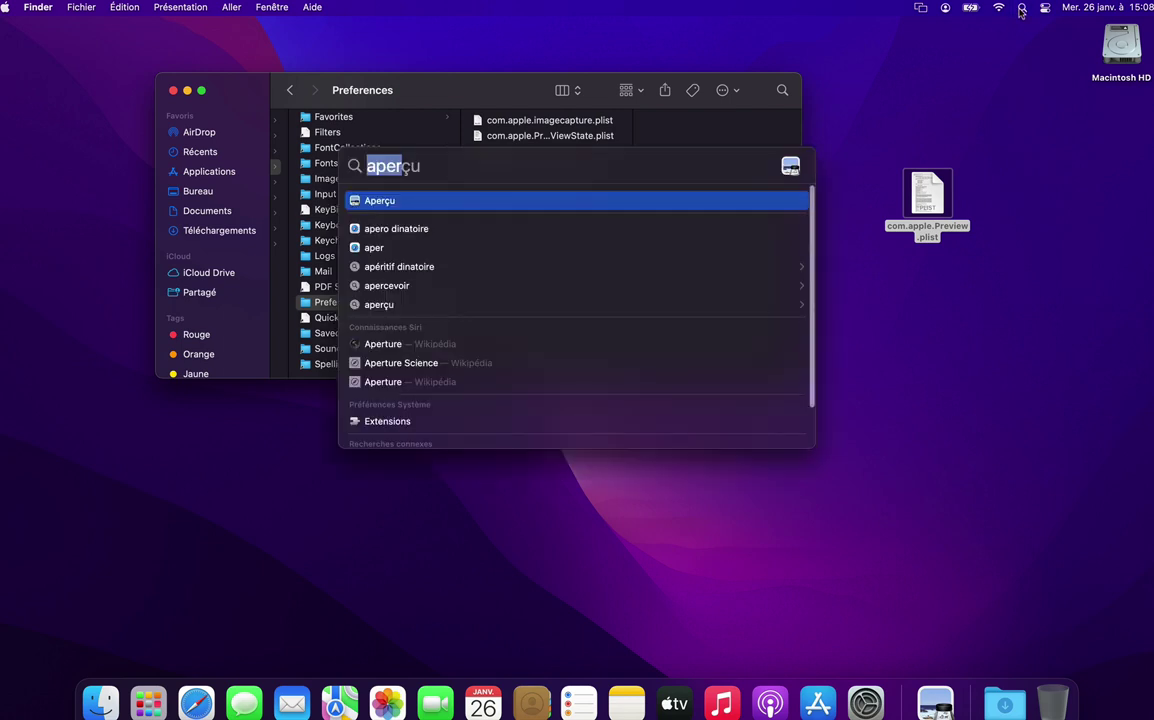
{"action": "type", "text": "moni"}
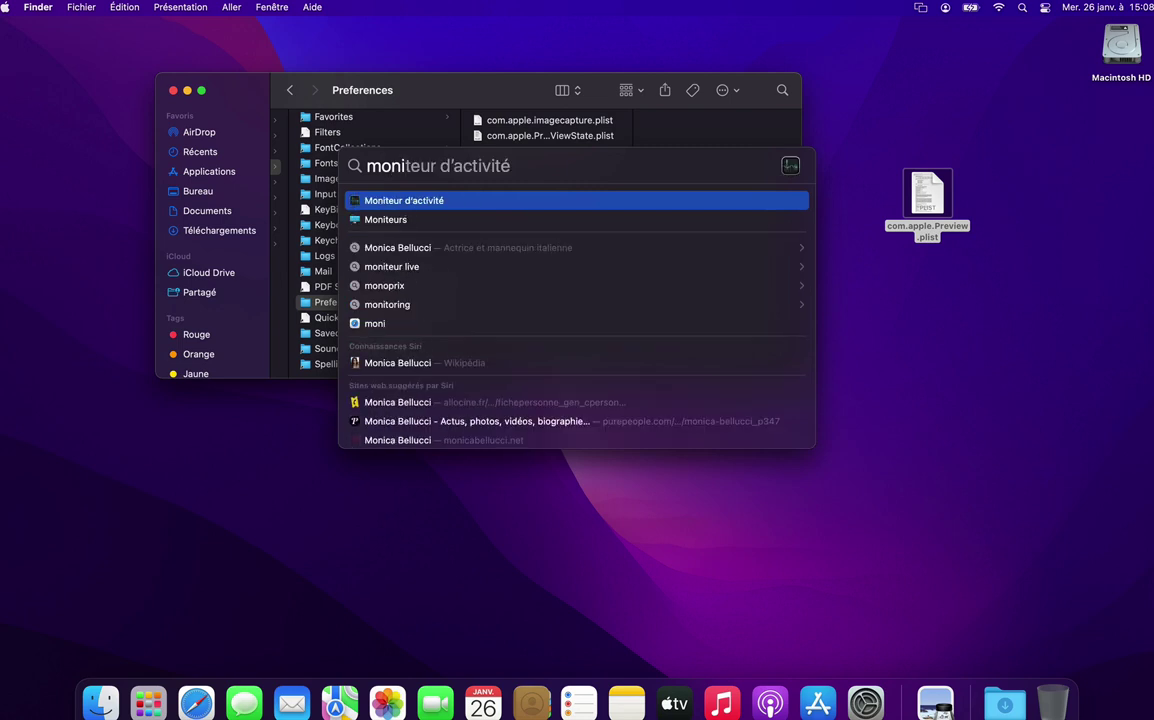
{"action": "key", "text": "Escape"}
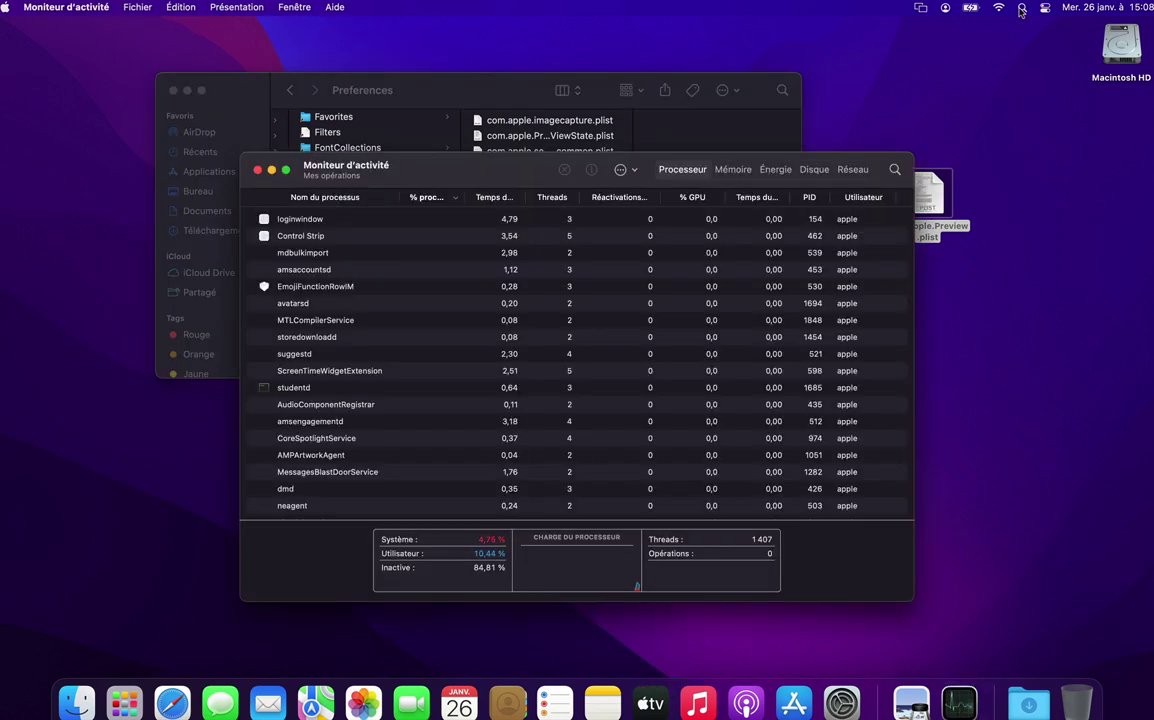
{"action": "left_click", "coordinate": [895, 170]}
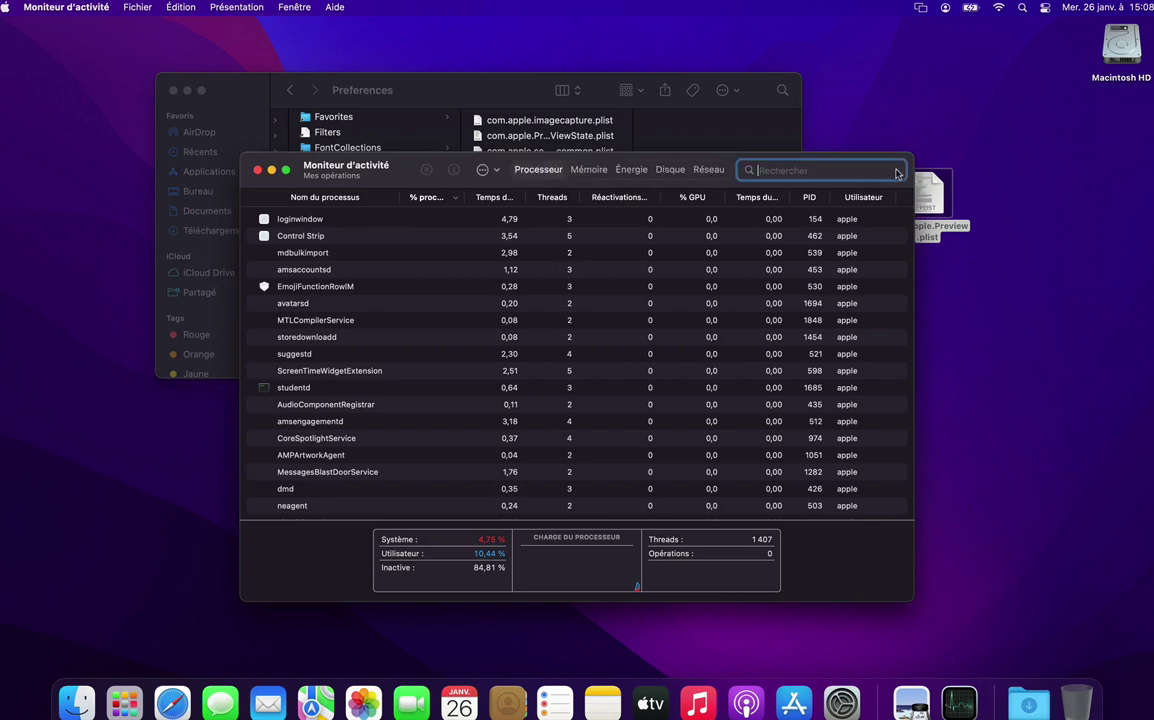
{"action": "type", "text": "cf"}
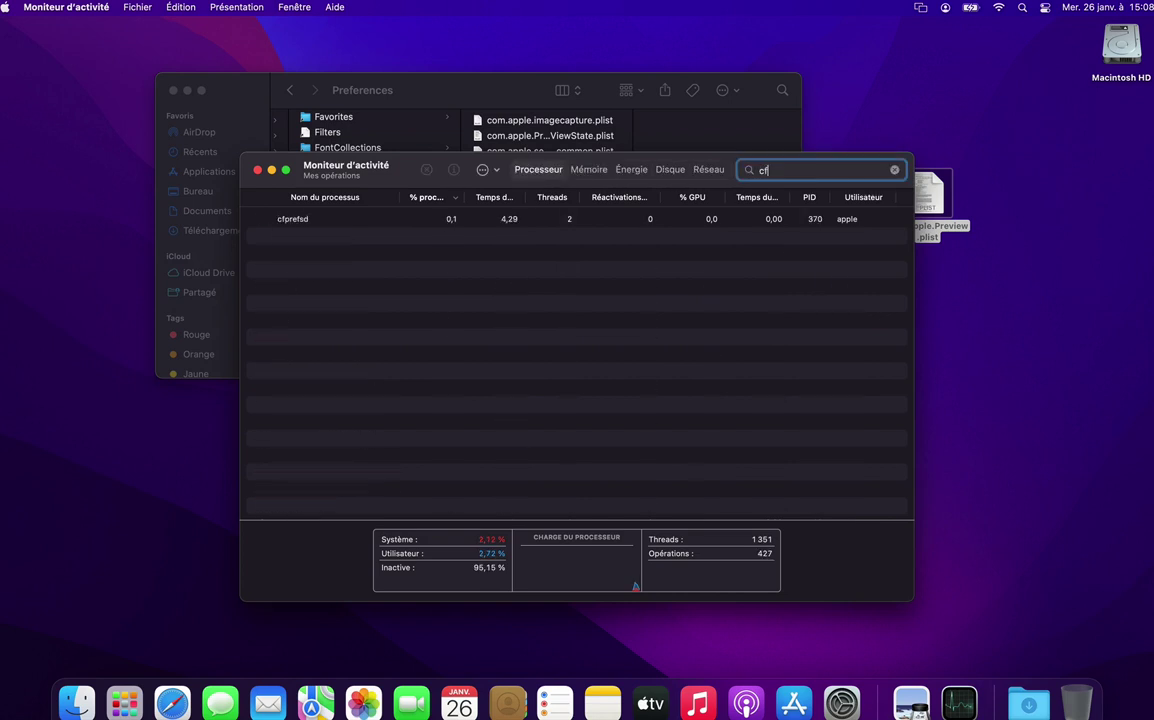
{"action": "type", "text": "prefs"}
- Force the cfprefsd process to quit, and quit Moniteur d'activité
{"action": "left_click", "coordinate": [330, 222]}
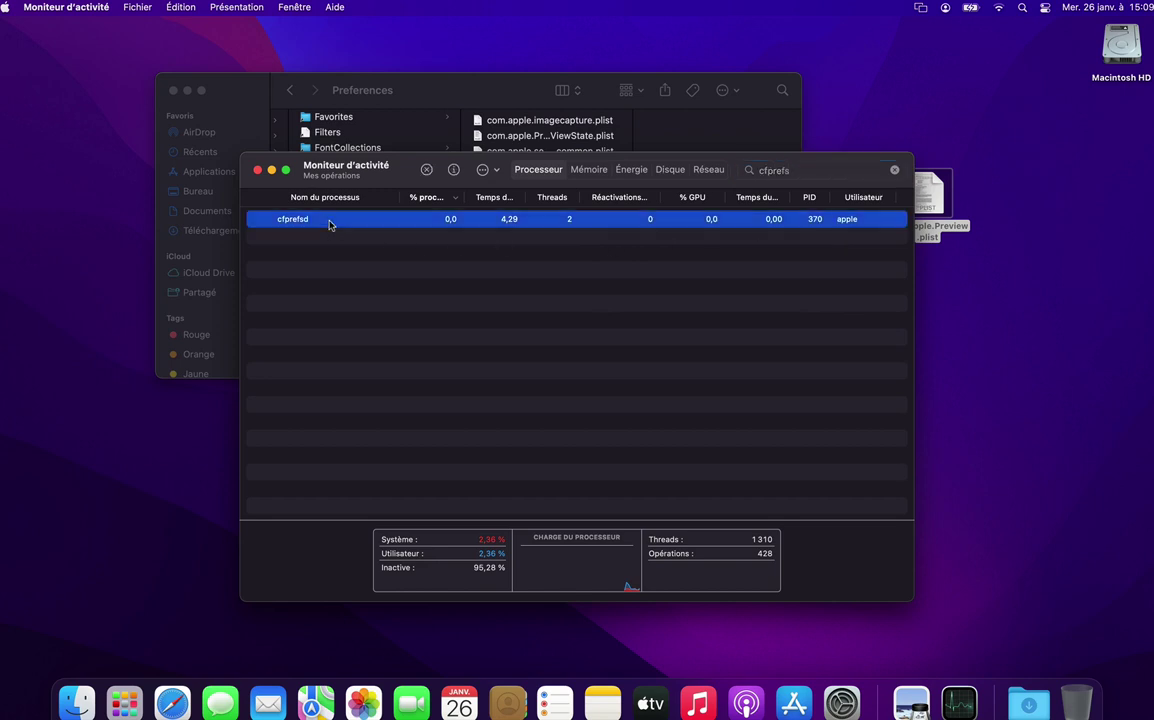
{"action": "left_click", "coordinate": [427, 170]}
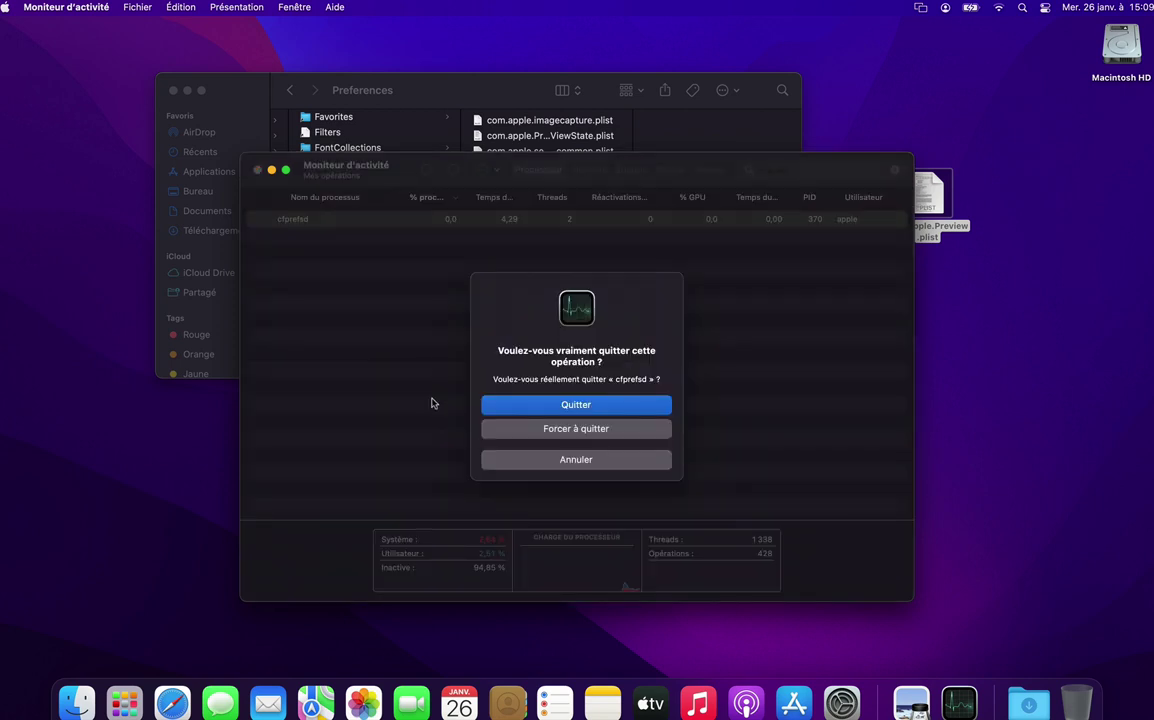
{"action": "left_click", "coordinate": [542, 431]}
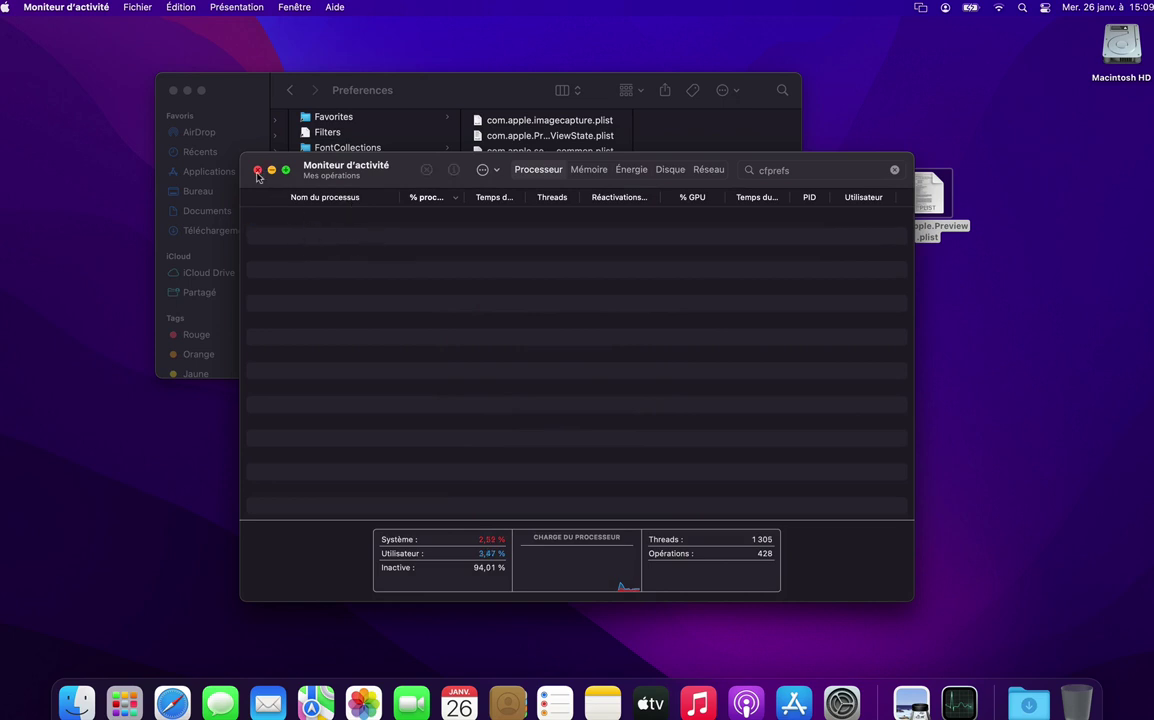
{"action": "left_click", "coordinate": [52, 7]}
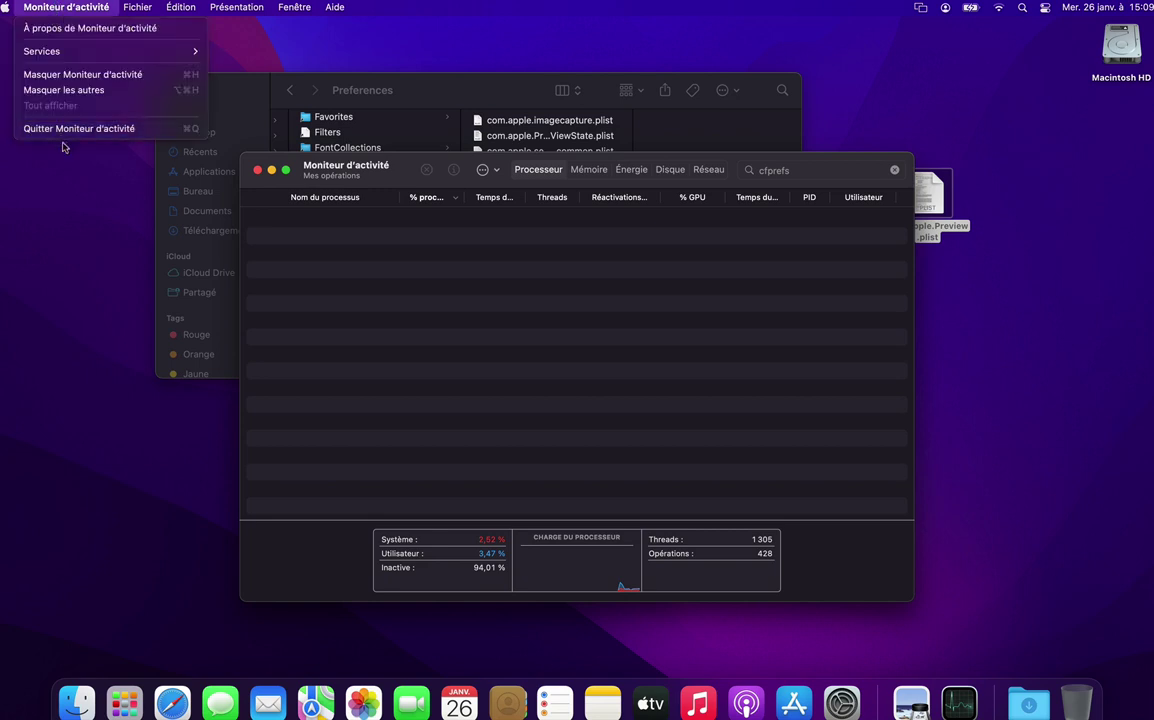
{"action": "left_click", "coordinate": [64, 129]}
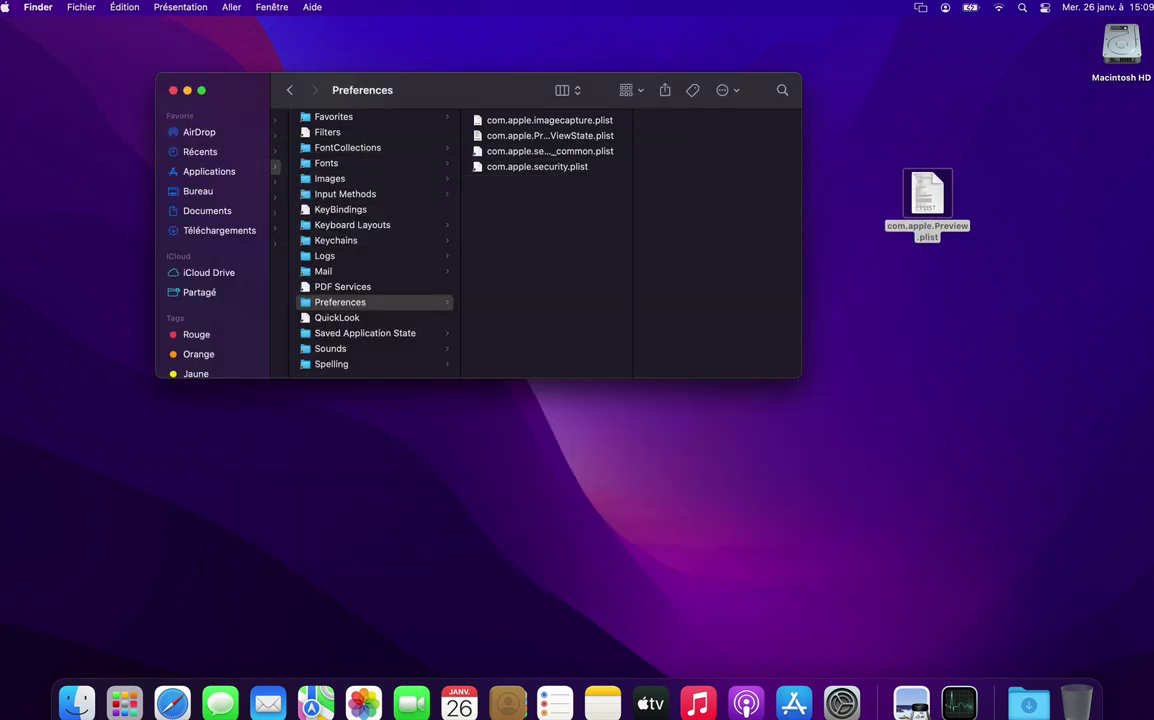
- Launch Aperçu, review the Général and Images settings in its preferences, and close the preferences window
{"action": "left_click", "coordinate": [912, 700]}
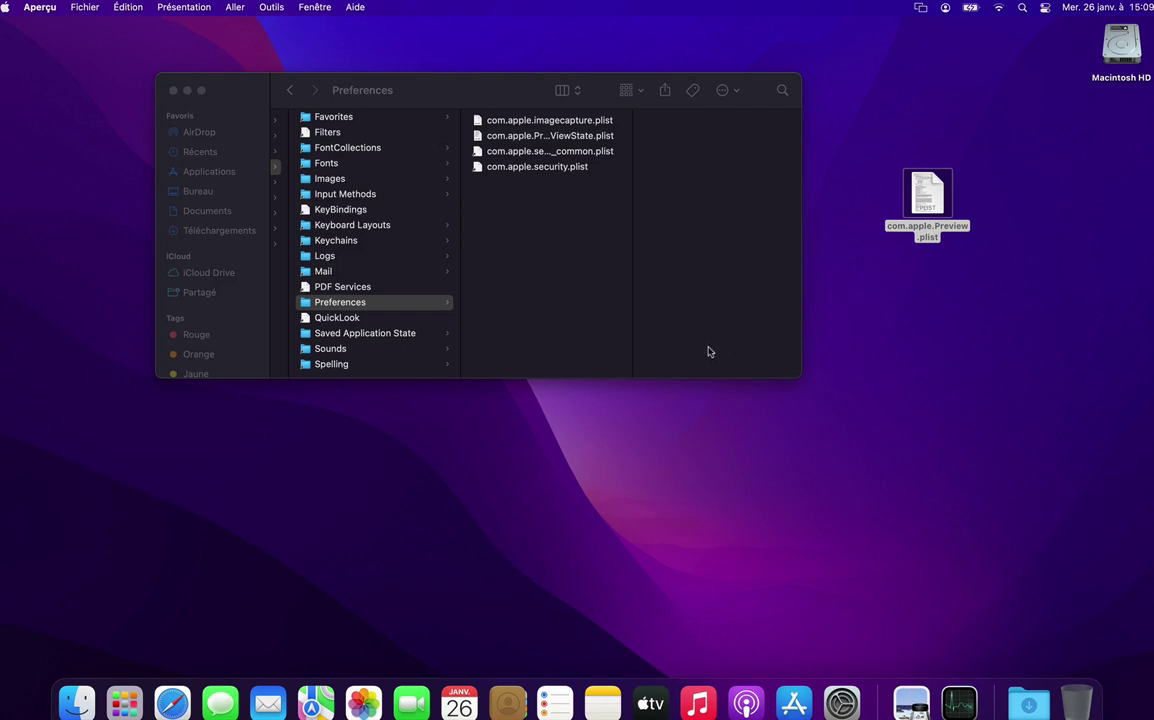
{"action": "left_click", "coordinate": [44, 7]}
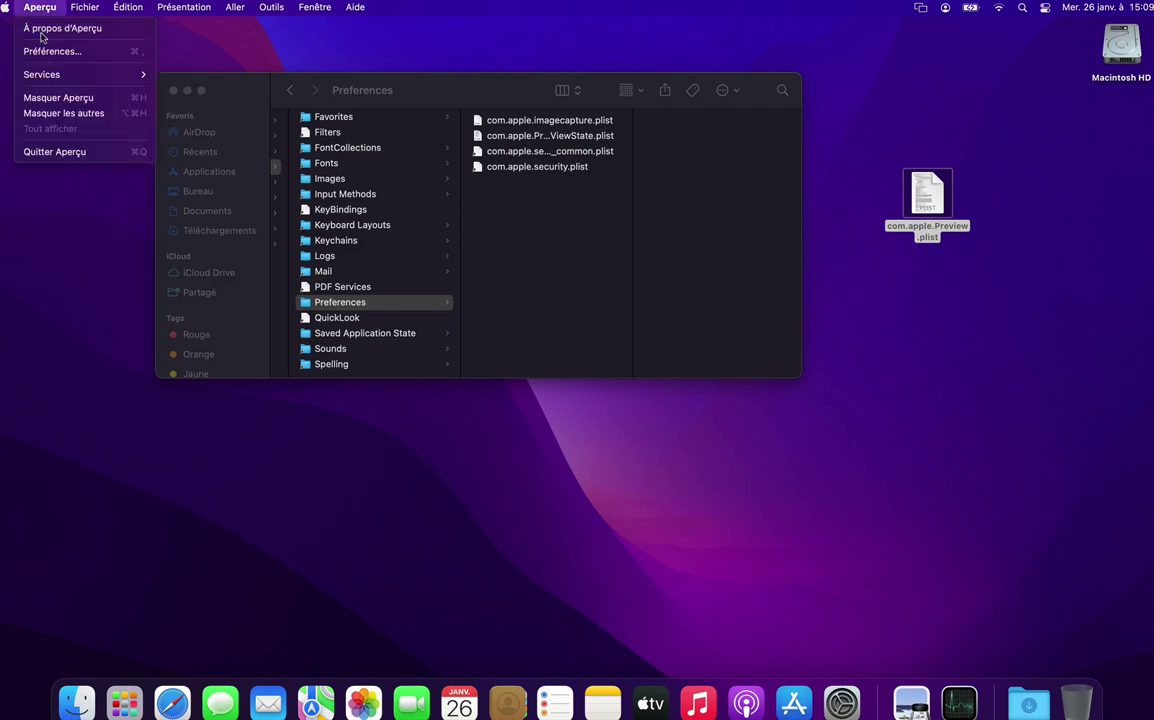
{"action": "left_click", "coordinate": [44, 49]}
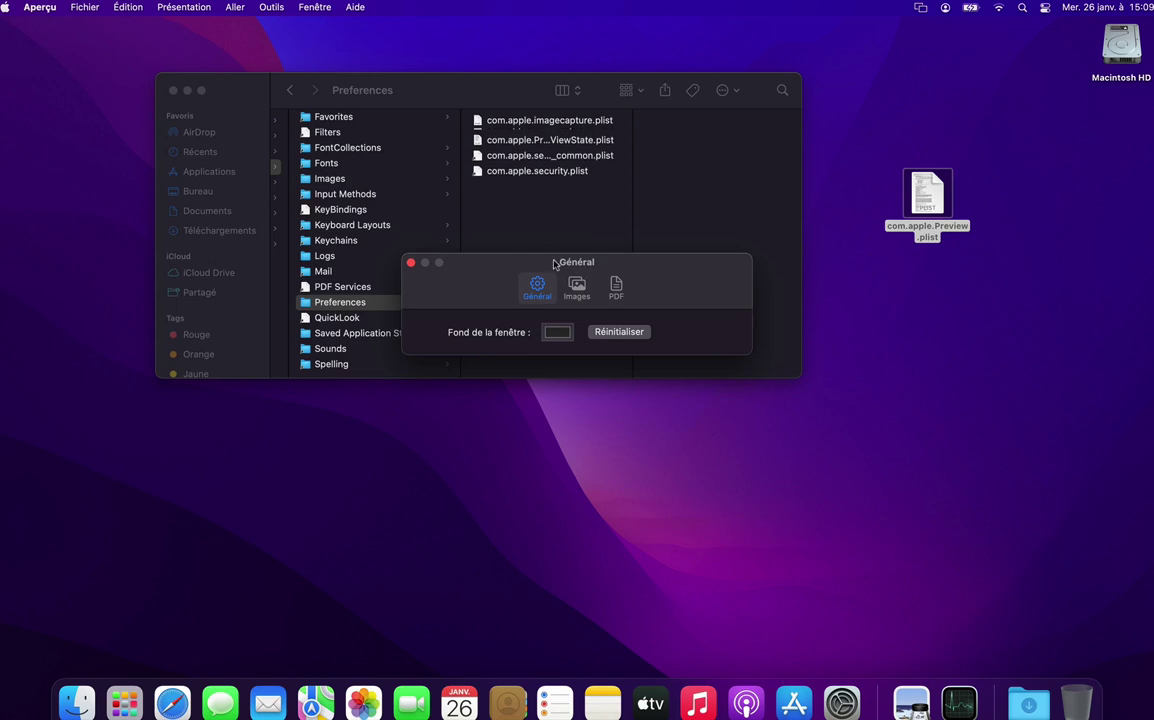
{"action": "left_click", "coordinate": [577, 287]}
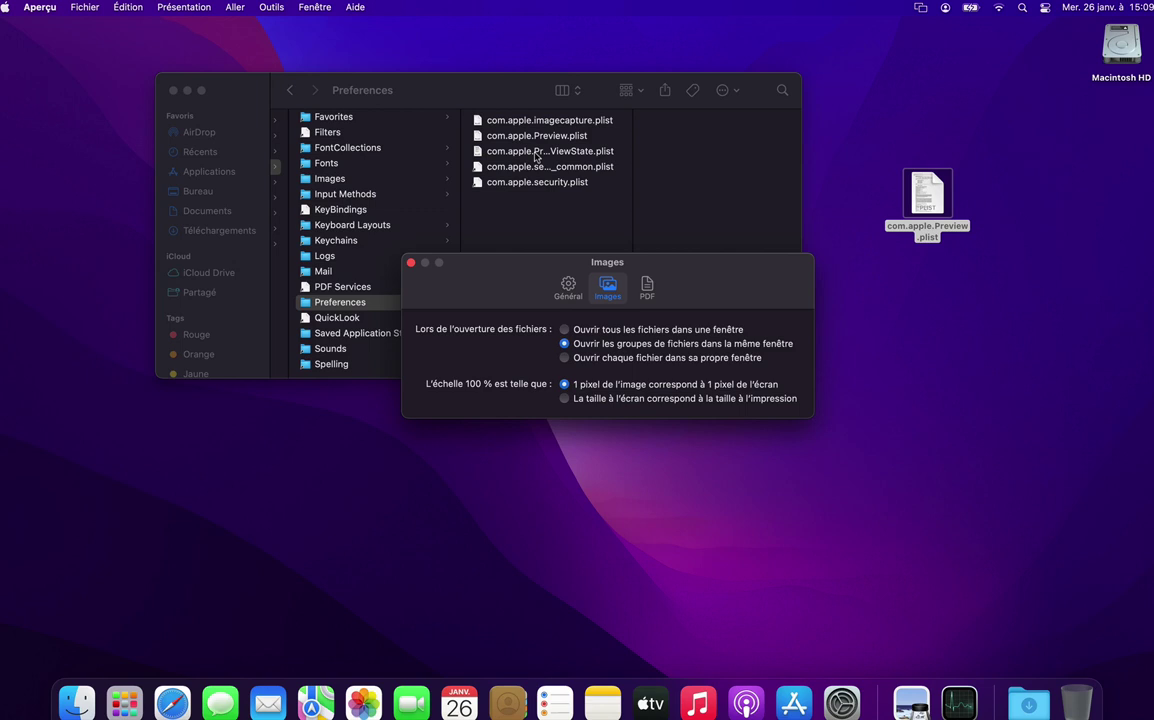
{"action": "left_click", "coordinate": [411, 264]}
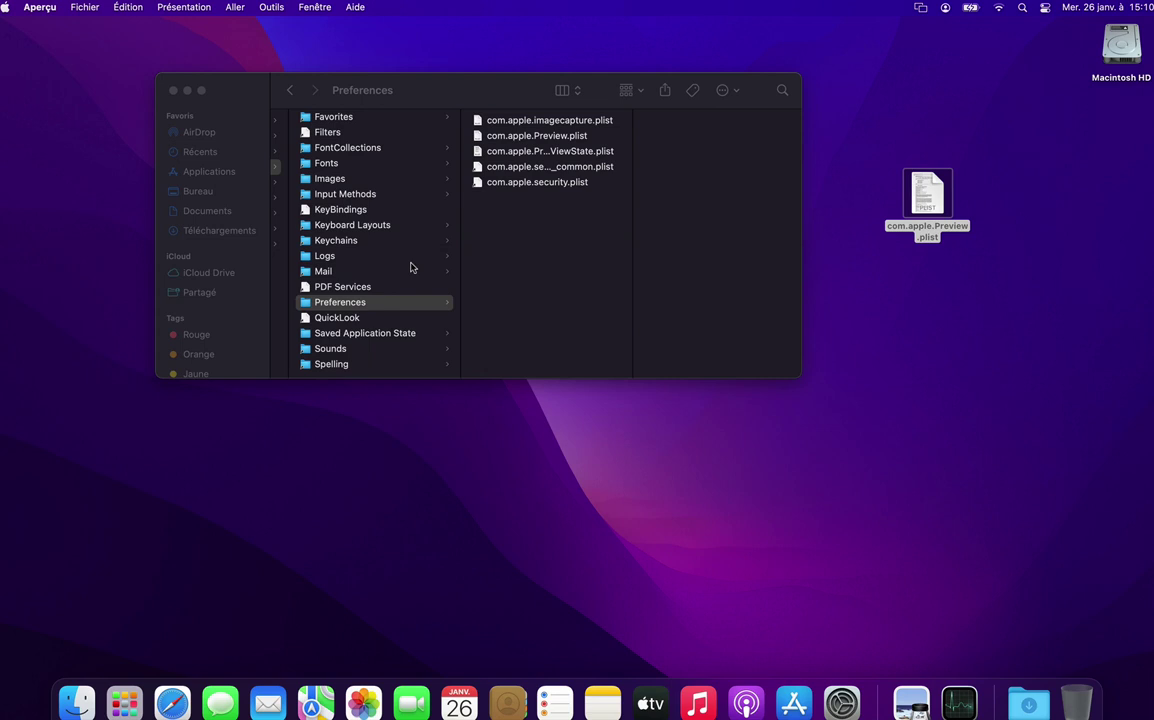